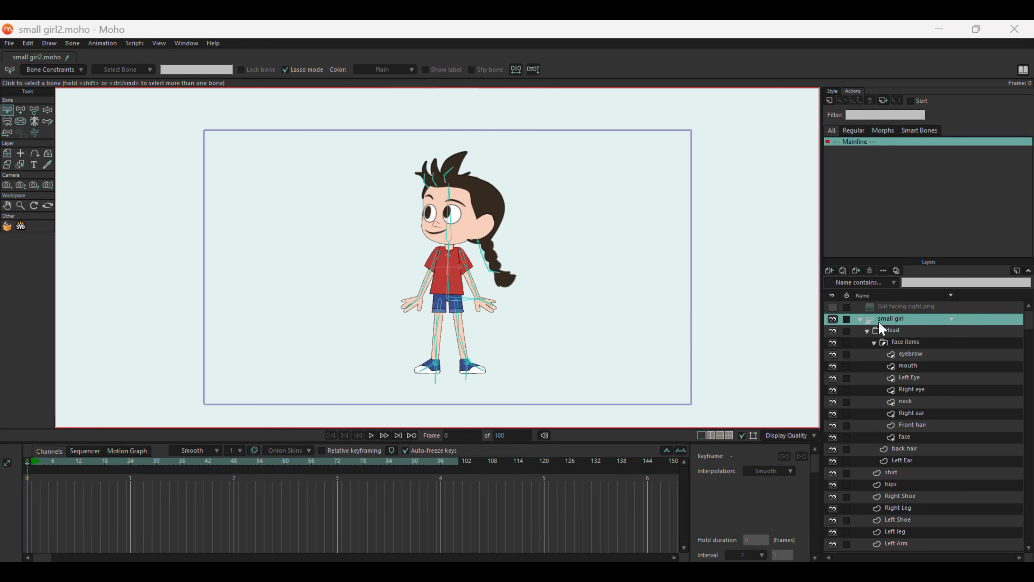
Collapse the small girl layer group and examine the rigged character and its bones from head to feet.
click(859, 318)
click(860, 318)
scroll(440, 244, up, 3)
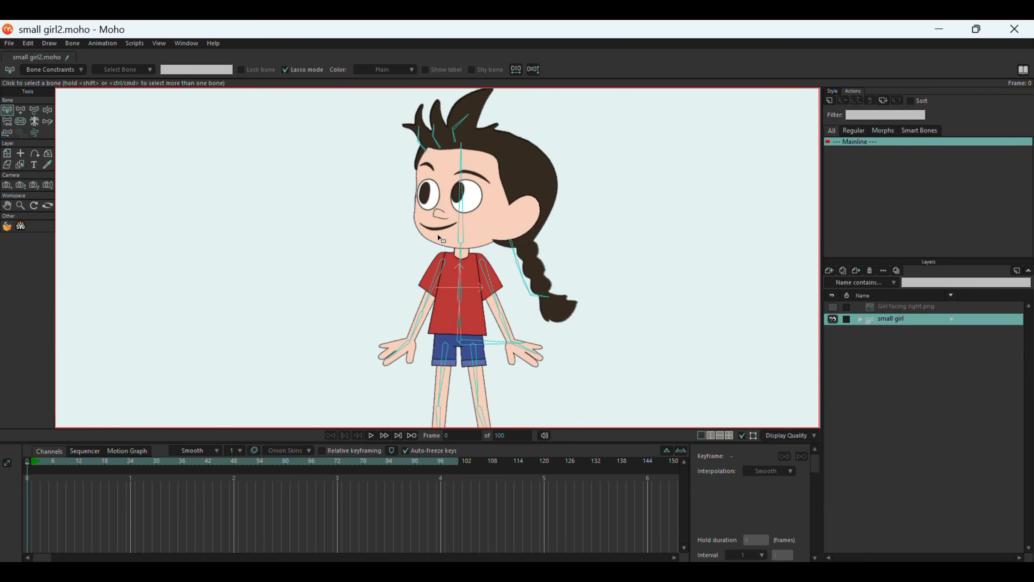
scroll(507, 143, up, 1)
scroll(407, 173, down, 1)
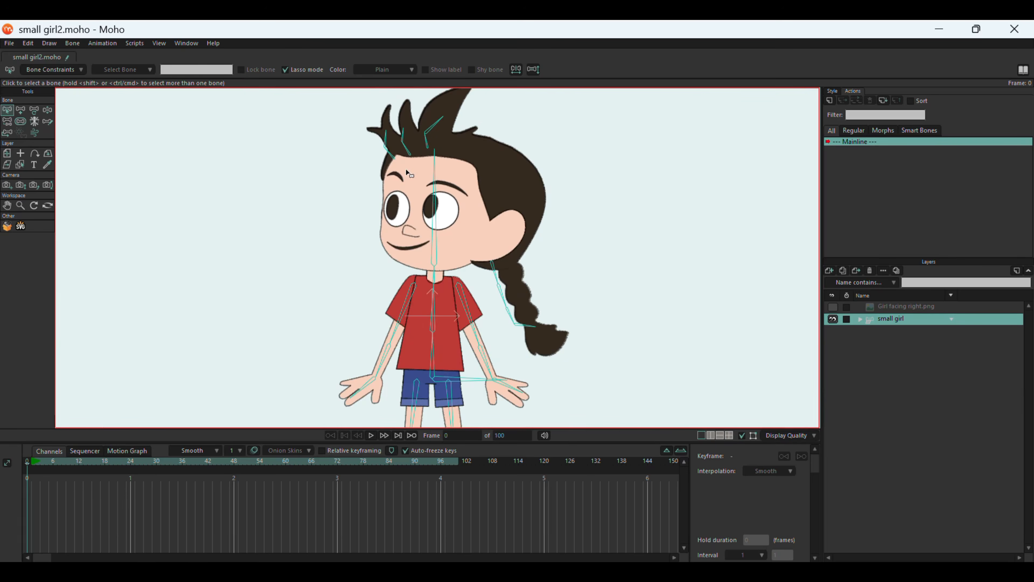
scroll(407, 172, down, 2)
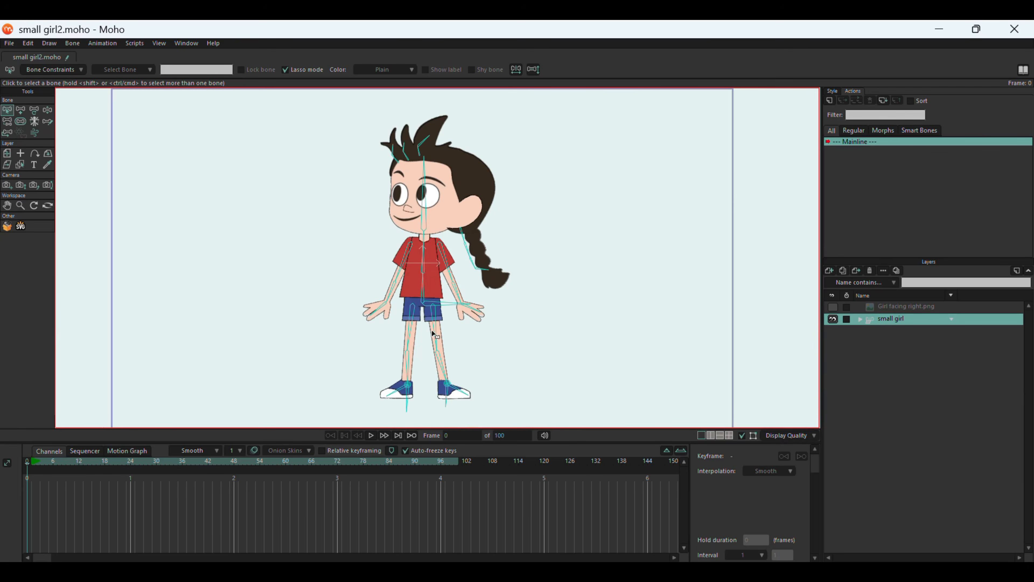
click(454, 306)
click(153, 205)
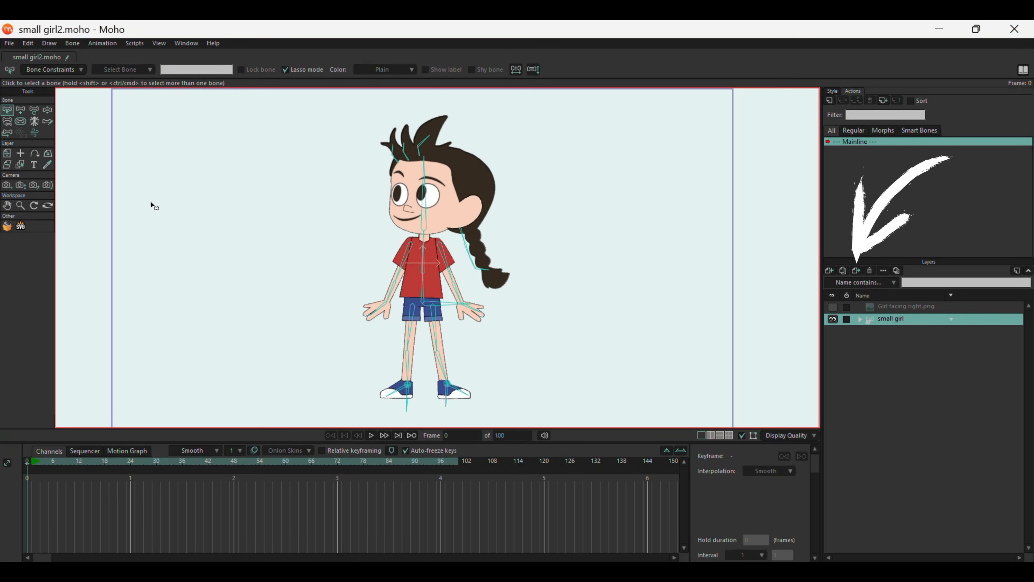
Enable animated layer order in the depth sorting settings of the small girl layer.
double_click(904, 320)
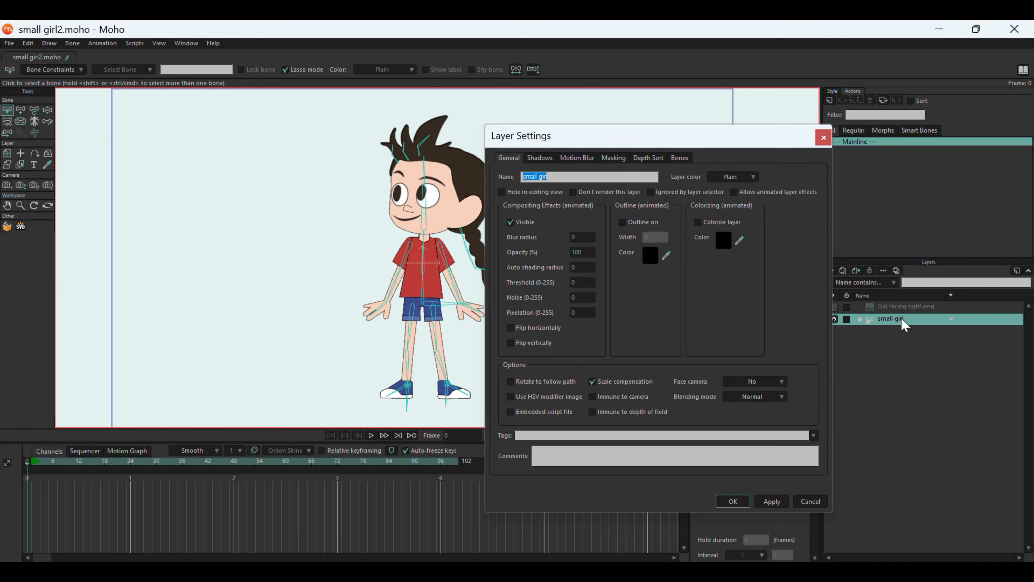
click(655, 159)
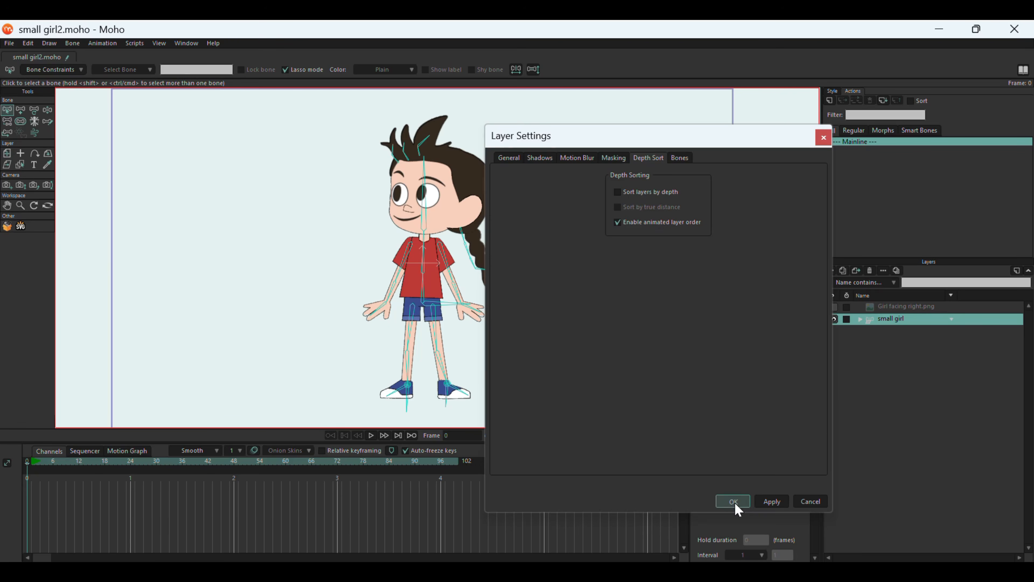
click(734, 501)
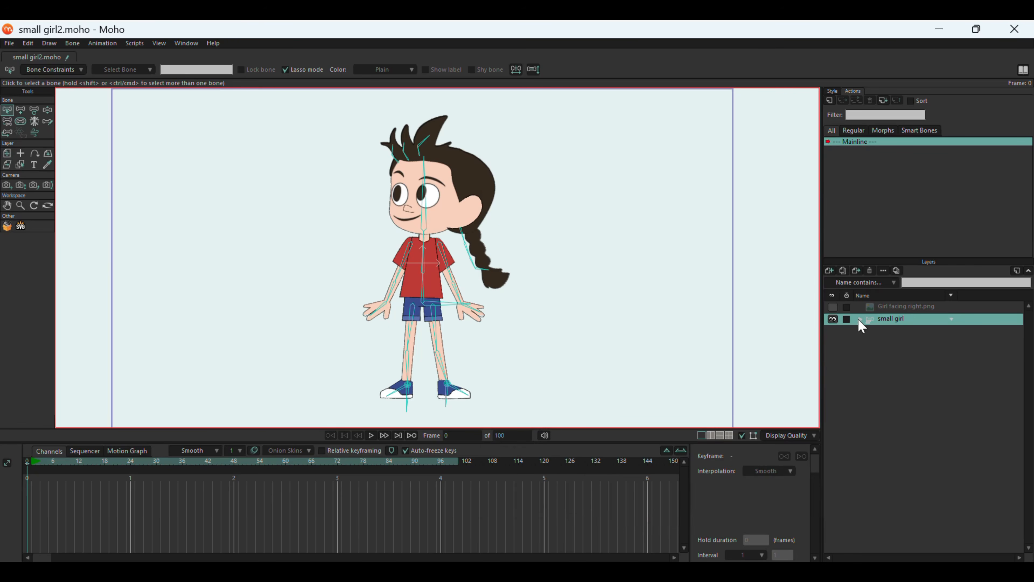
Try moving the Right arm layer above the shirt layer, and return it to the end of the small girl group.
click(859, 319)
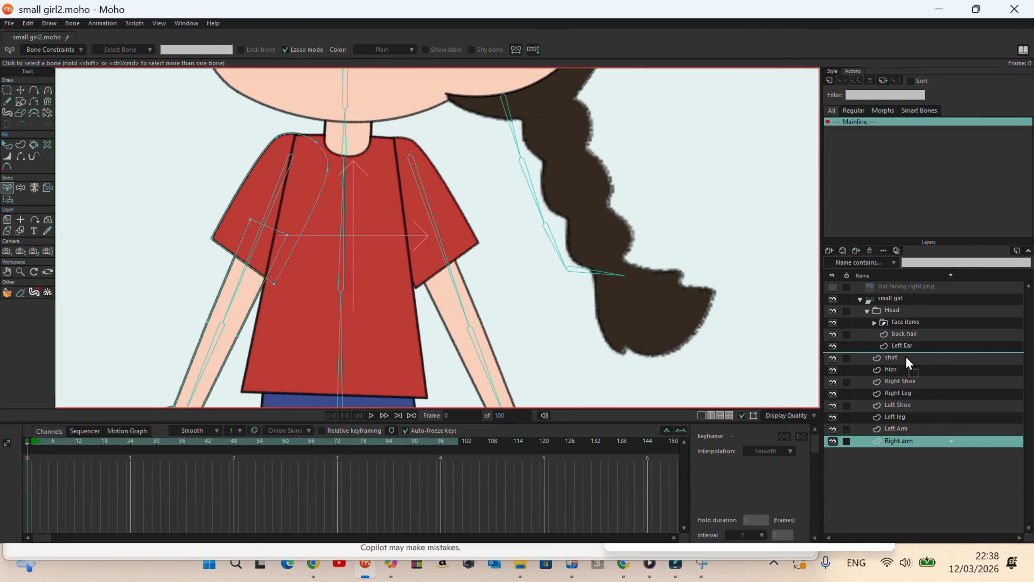
click(906, 358)
drag(907, 360, 906, 450)
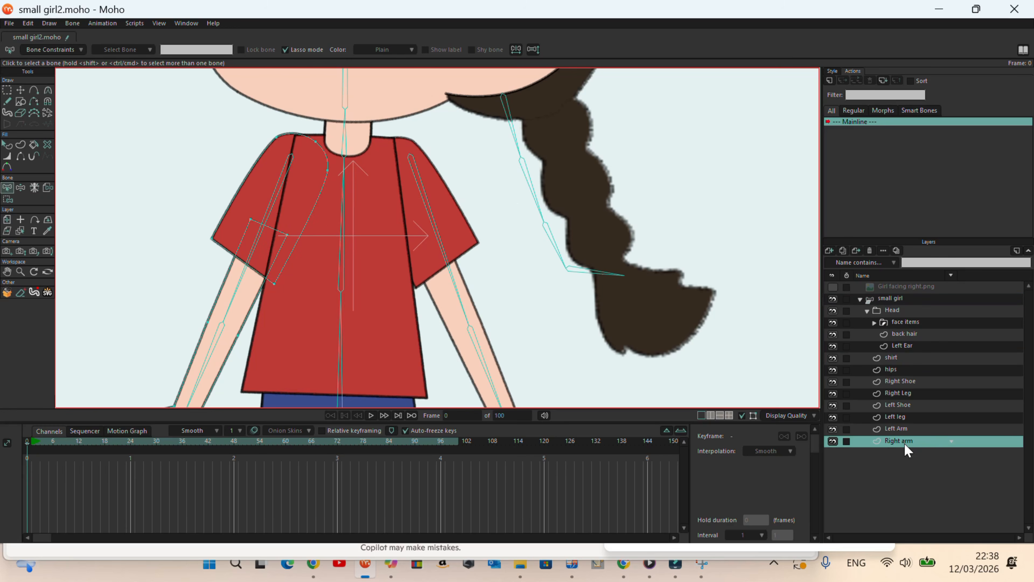
Try moving the Left Arm layer above the shirt, and place it back between the Left Shoe and Left leg layers.
scroll(464, 244, down, 6)
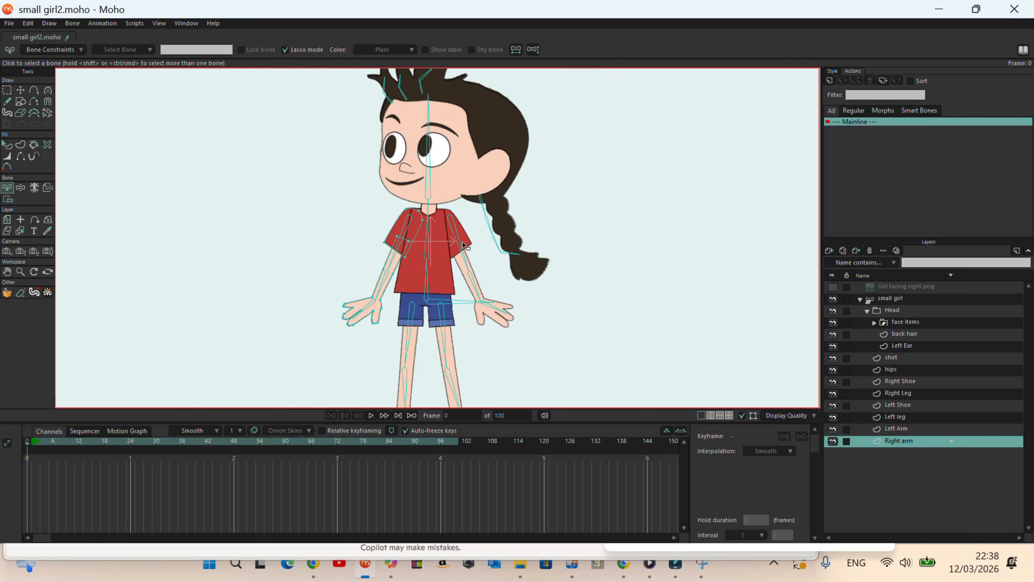
scroll(463, 244, up, 6)
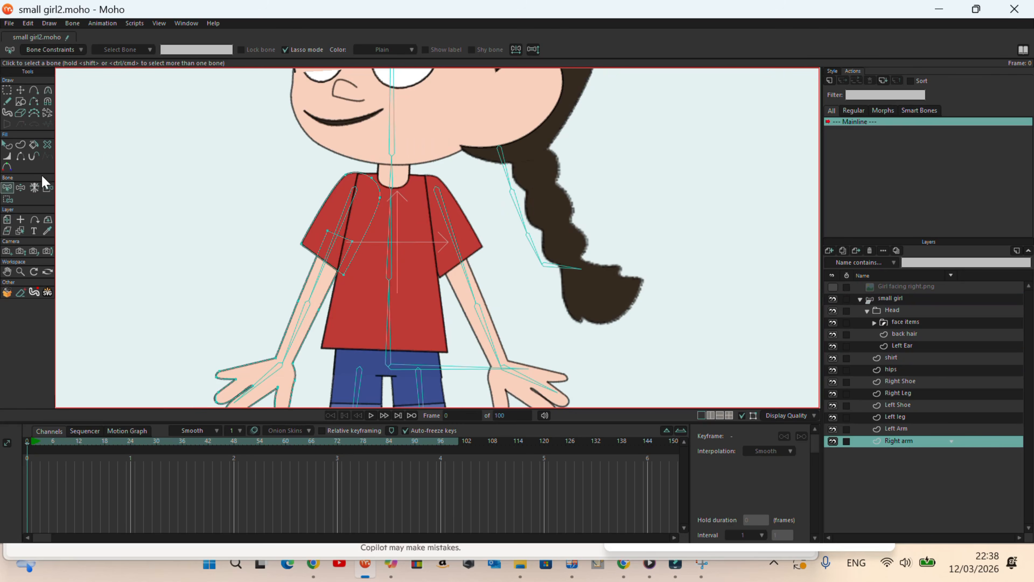
click(20, 230)
click(445, 216)
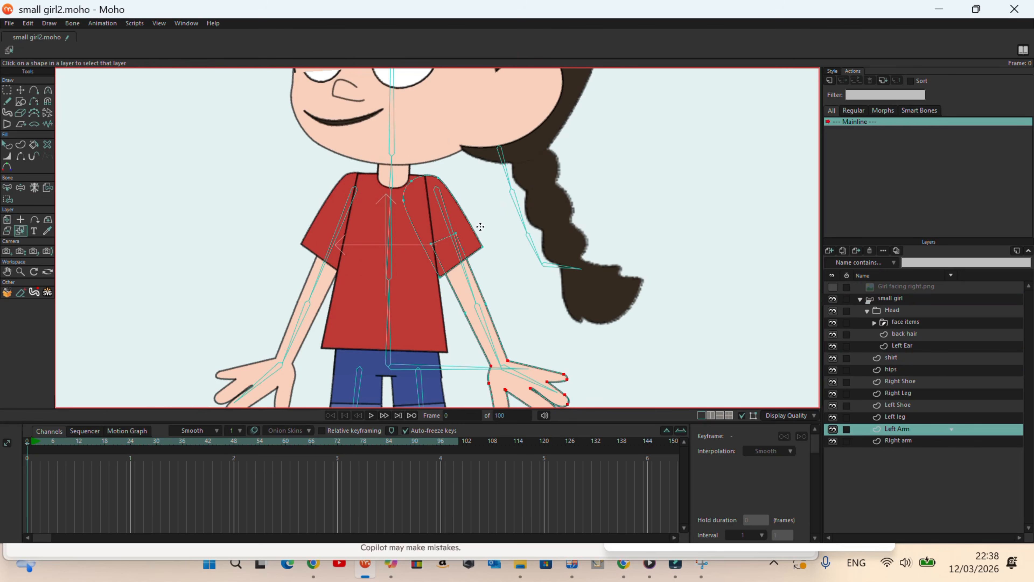
drag(899, 429, 899, 350)
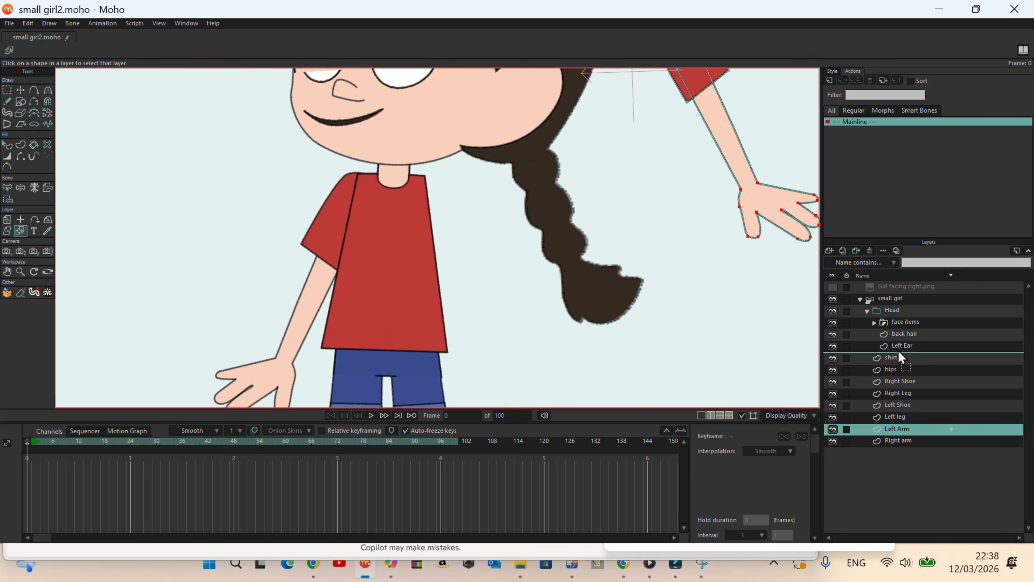
key(ctrl+r)
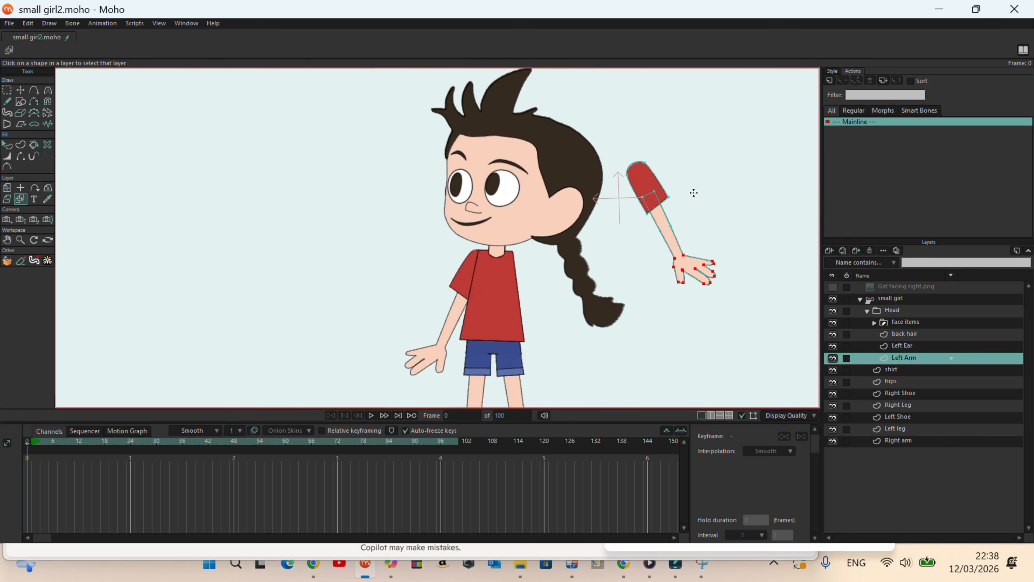
drag(900, 361, 900, 421)
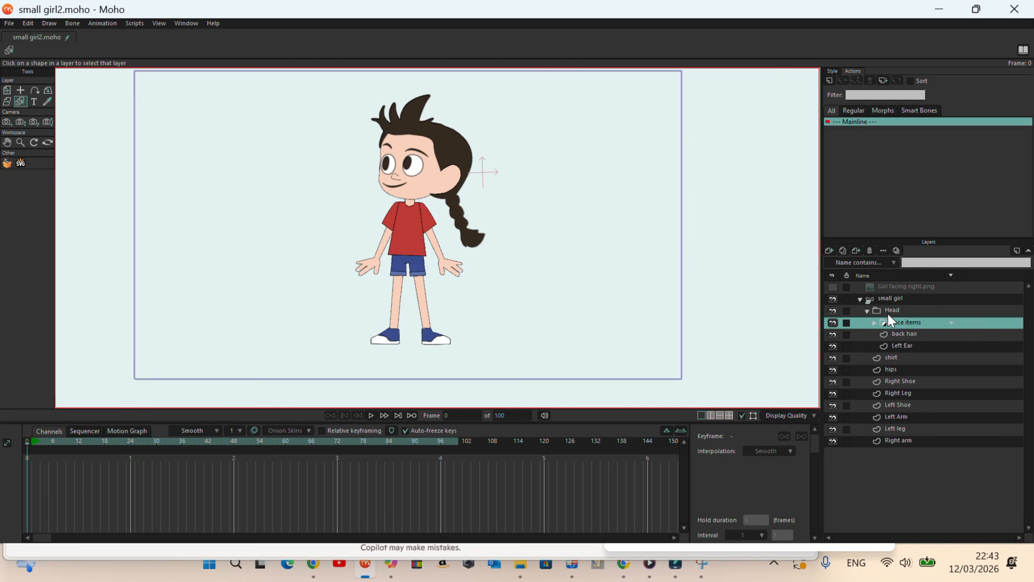
Examine the contents of the face items group inside Head and its group mask settings.
click(889, 313)
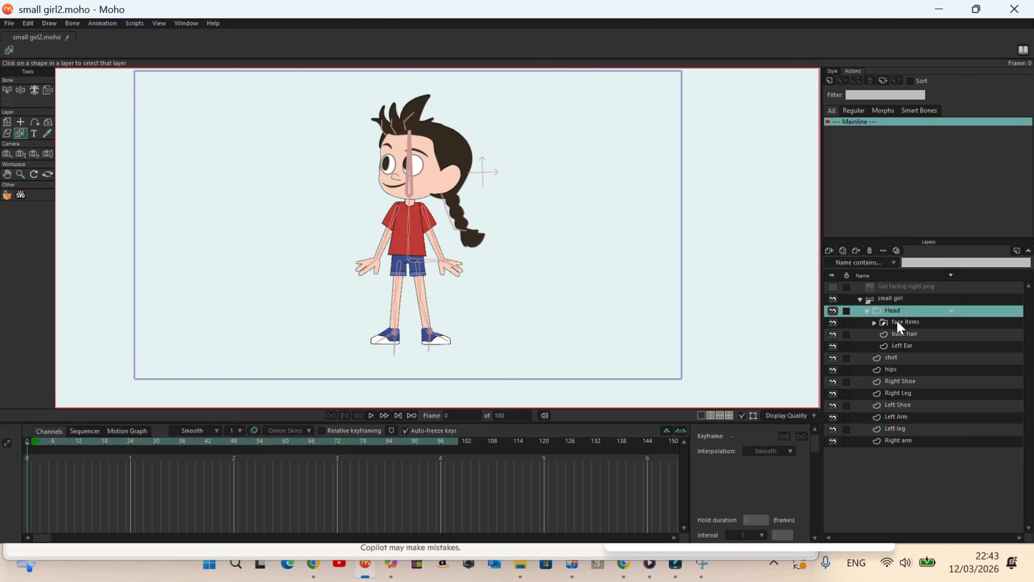
click(901, 324)
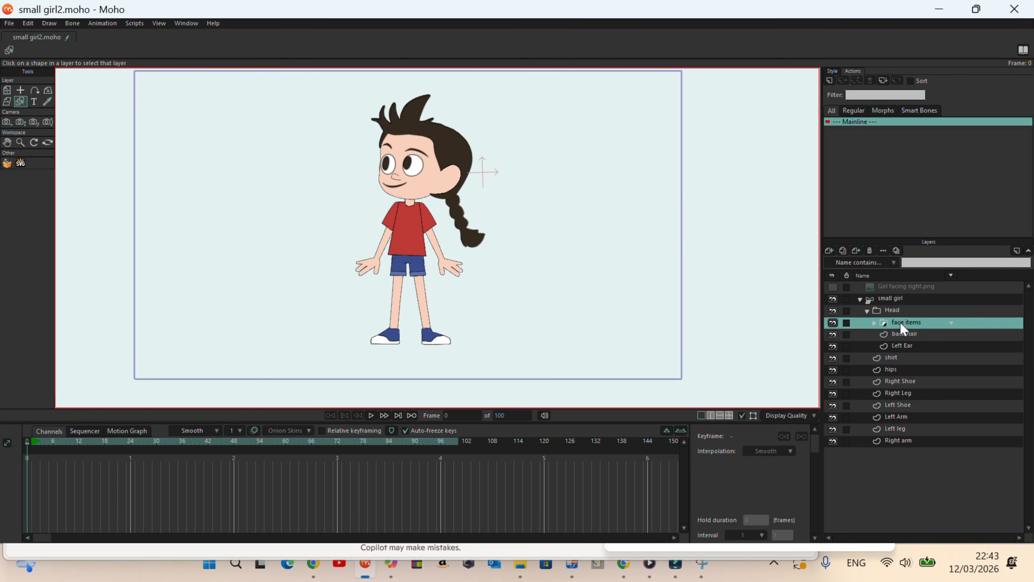
click(875, 323)
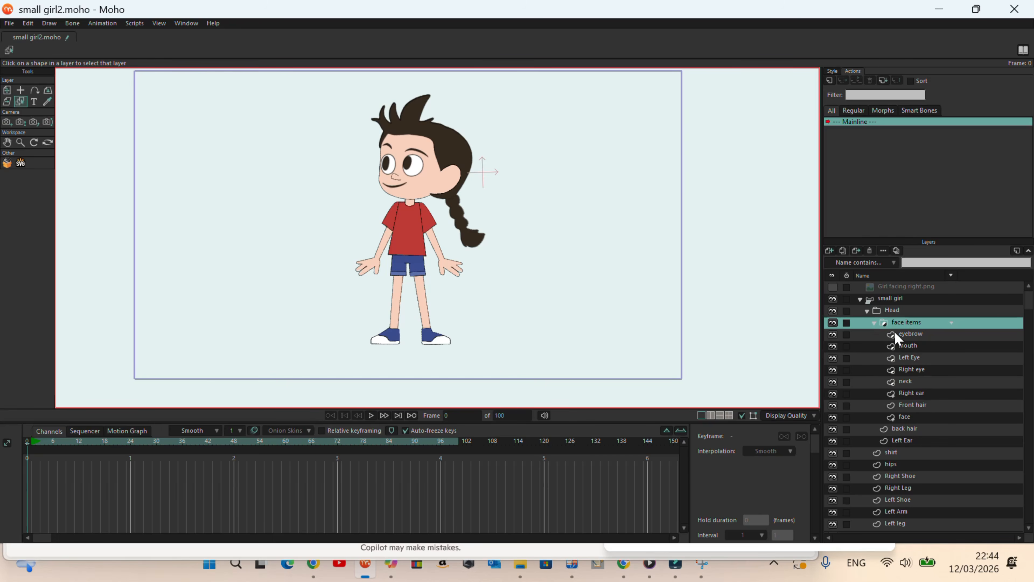
double_click(901, 325)
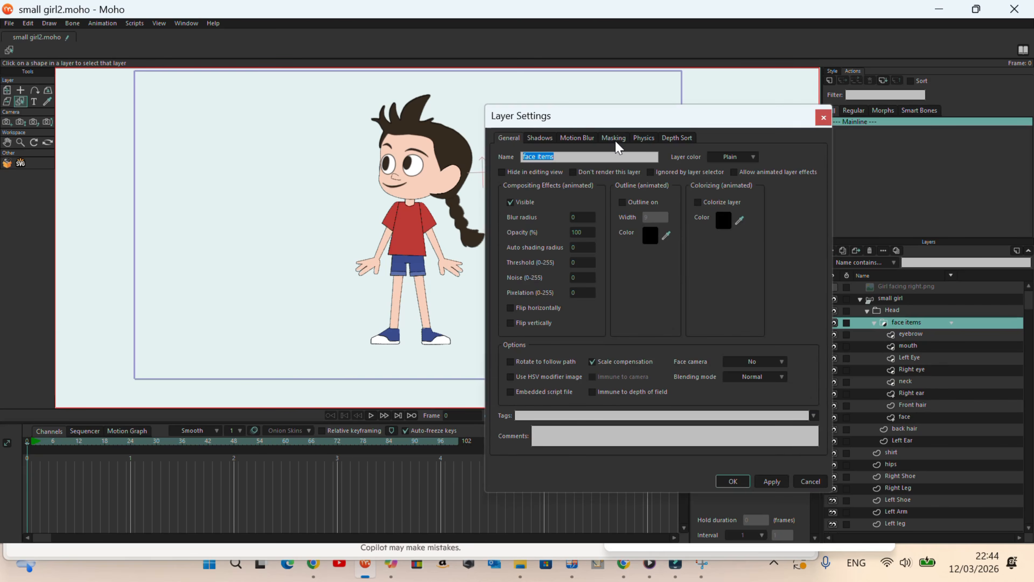
click(619, 140)
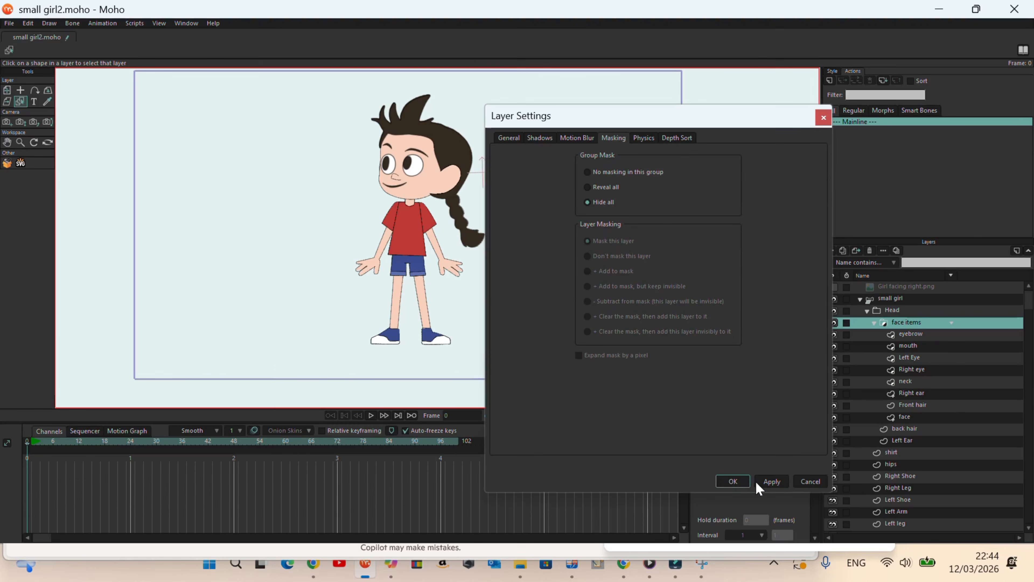
click(815, 553)
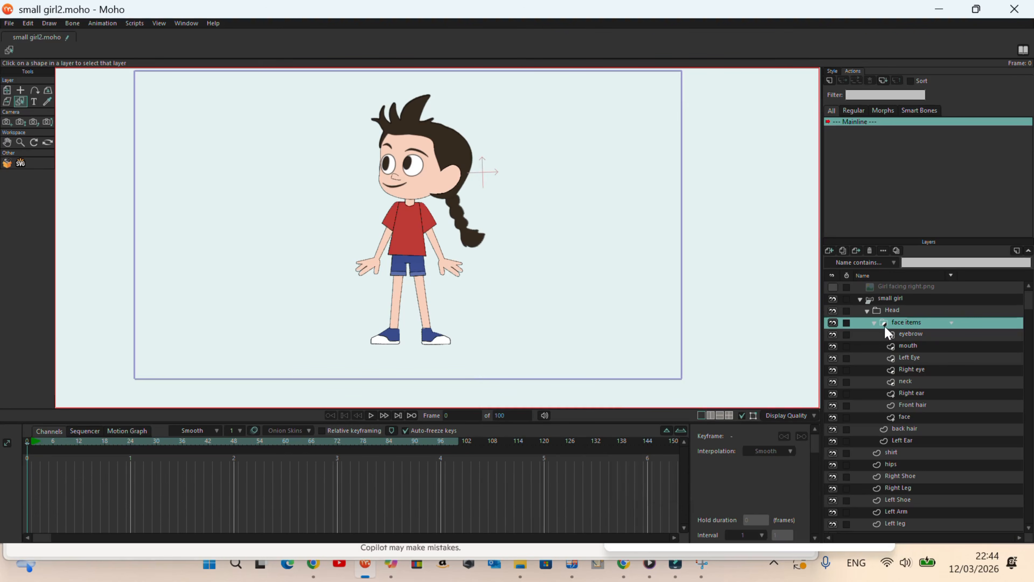
Try moving the shapes of the Right eye layer past the edge of the face.
click(912, 370)
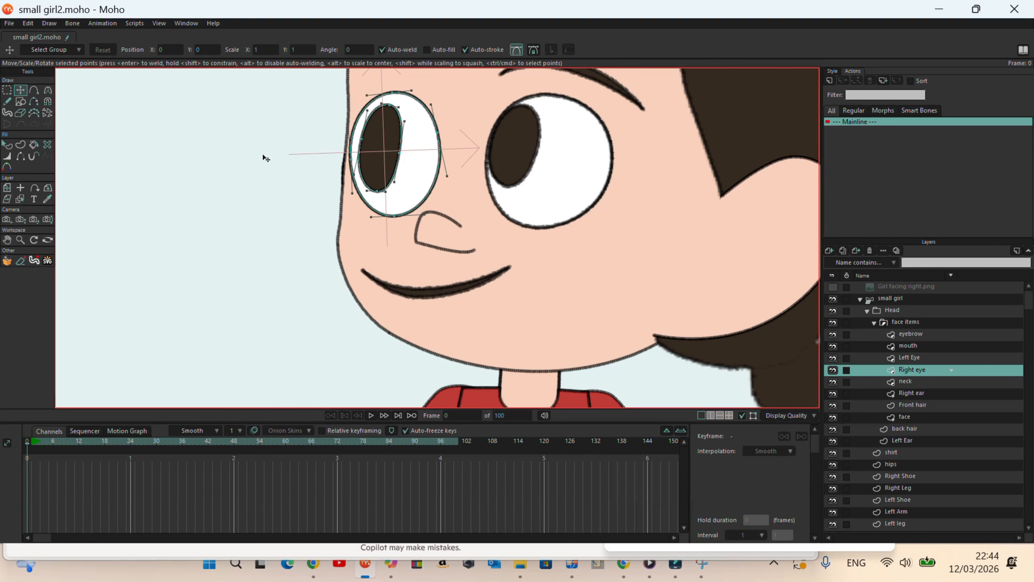
drag(406, 153, 289, 143)
scroll(346, 201, down, 4)
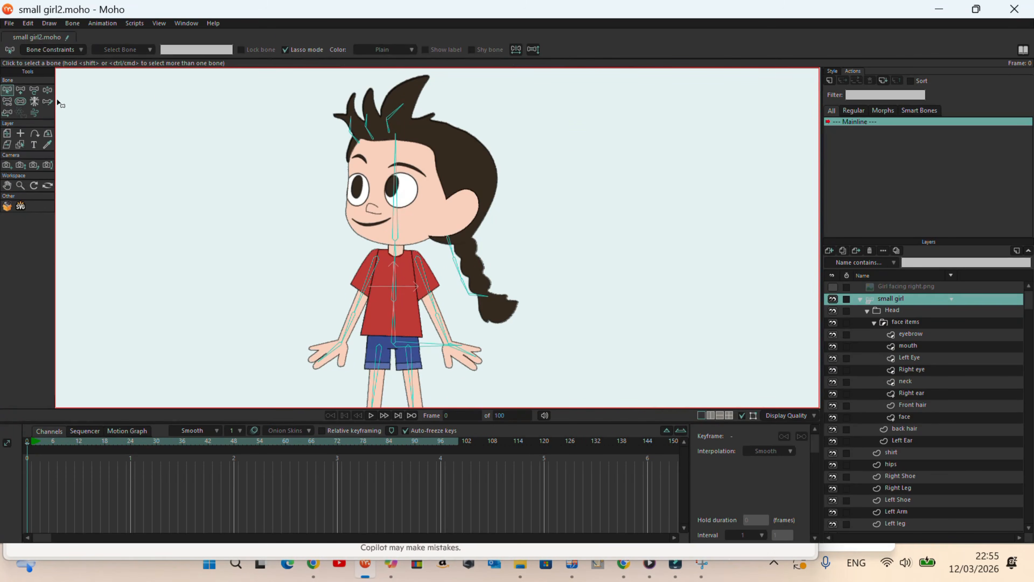
Add a short vertical bone without a parent in the empty space beside the girl's head.
click(20, 89)
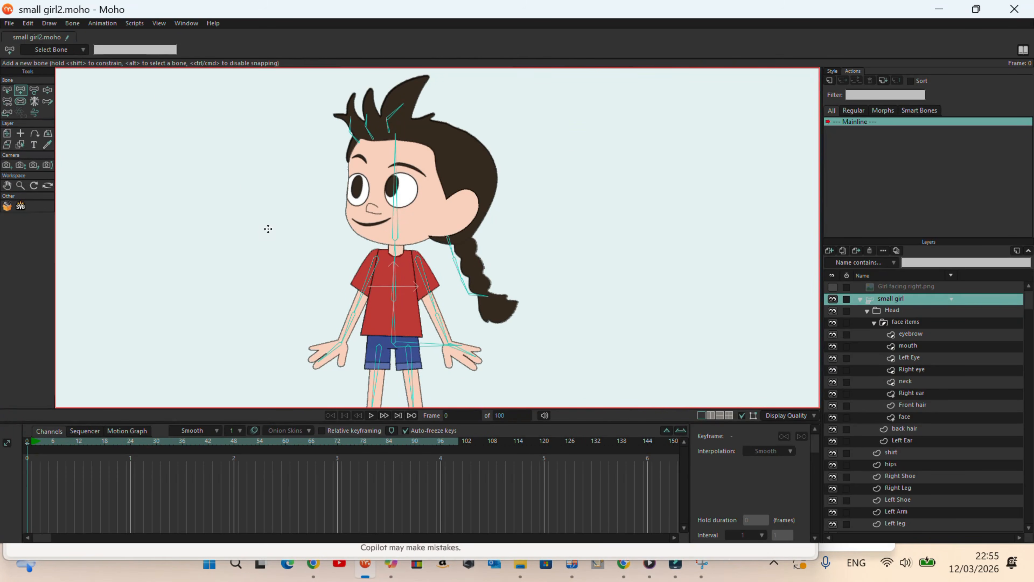
drag(264, 231, 264, 163)
click(47, 93)
drag(264, 231, 264, 217)
click(10, 102)
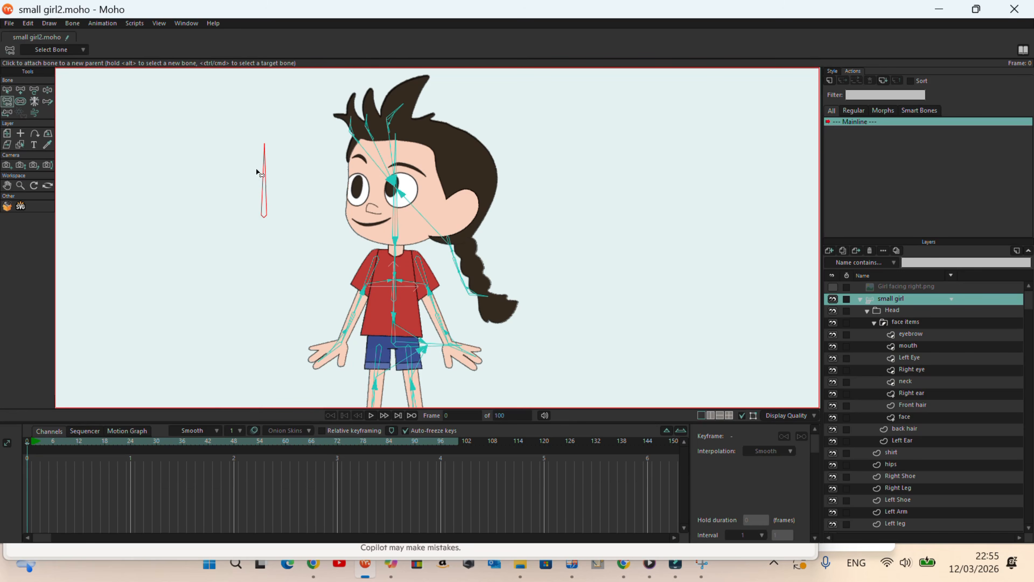
scroll(361, 163, down, 2)
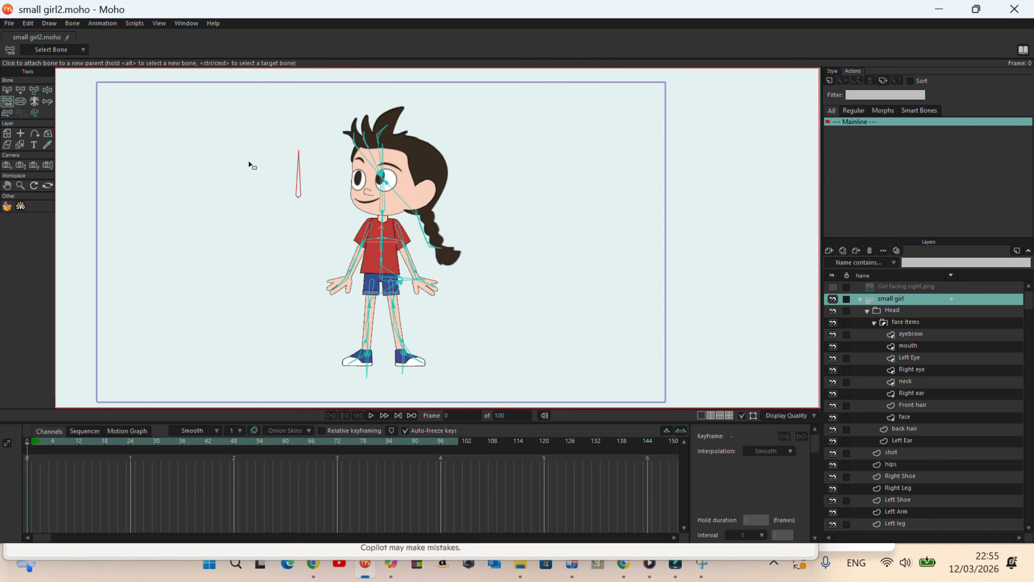
Name the new separate bone beside the head "head turn".
key(z)
scroll(164, 169, up, 2)
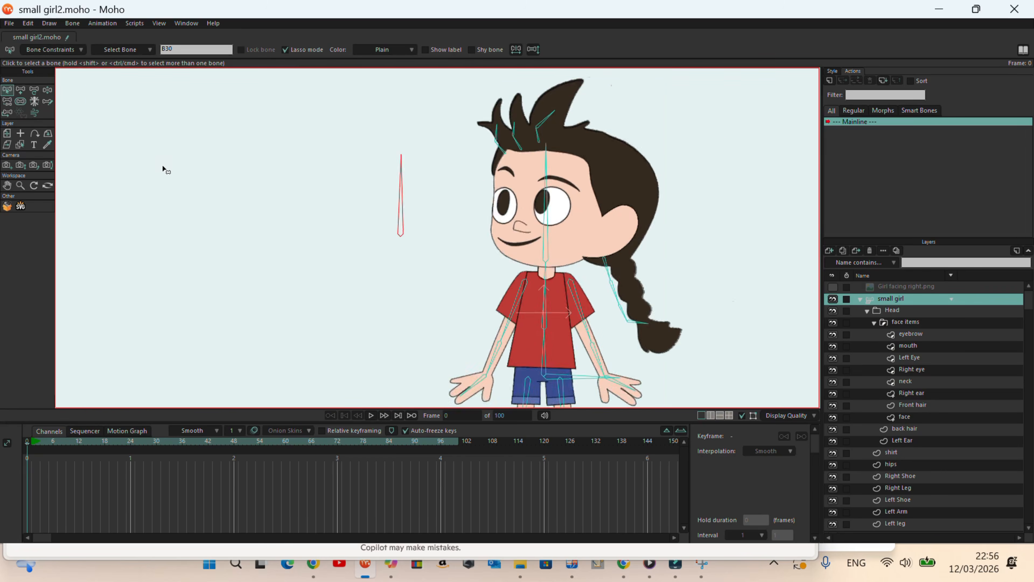
click(186, 49)
text(head turn)
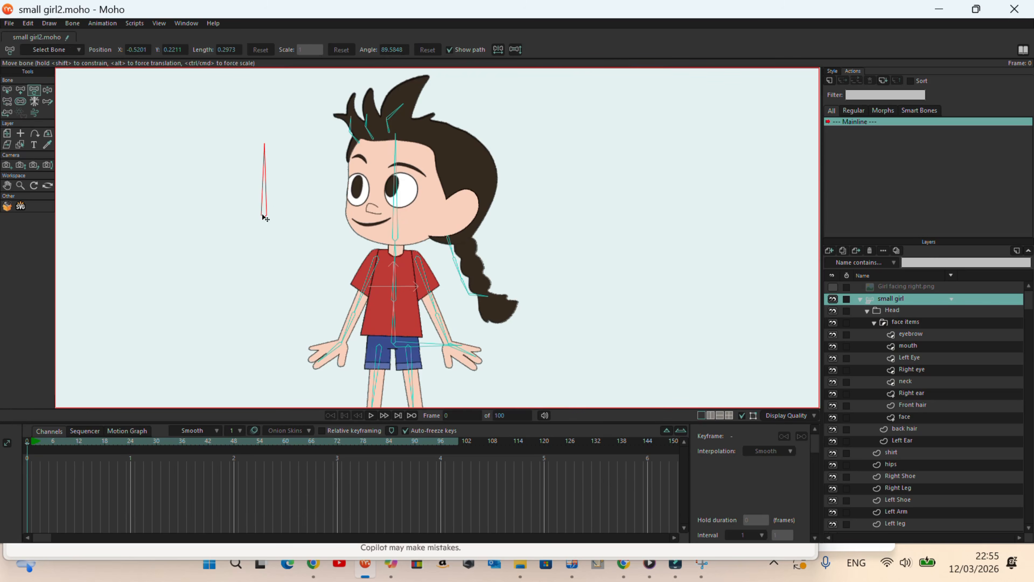
Set the bone strength of the separate bone beside the head to 0.
key(s)
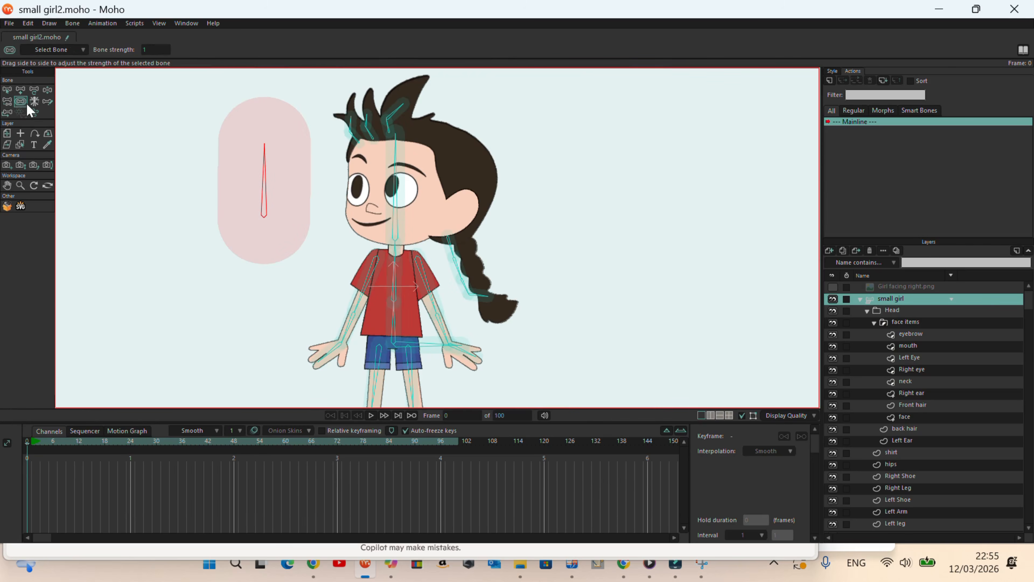
drag(244, 206, 178, 156)
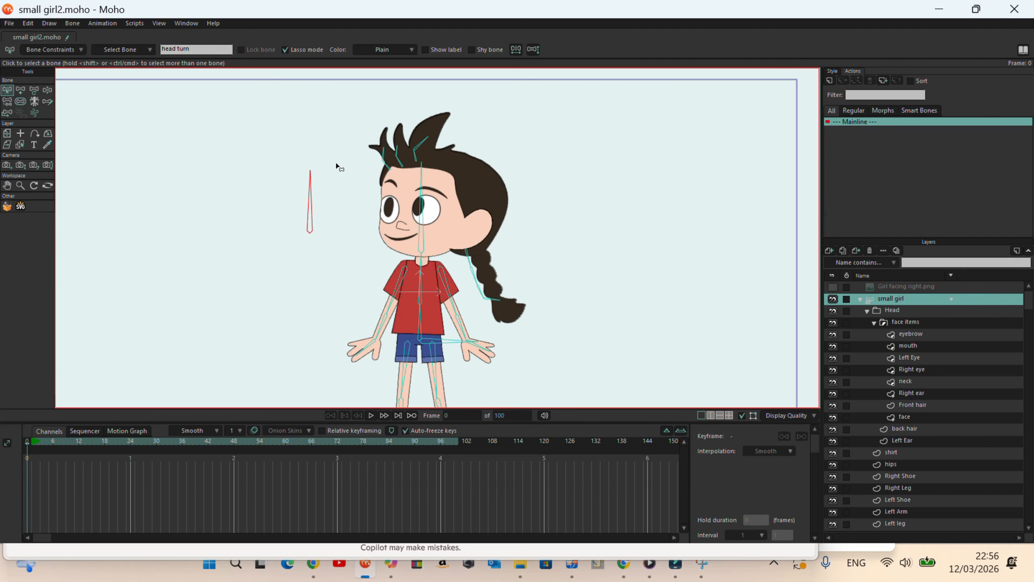
drag(340, 167, 287, 163)
click(305, 231)
Place two copies of the head turn bone below it, one beside the torso and one beside the legs at about Y -0.71.
key(t)
scroll(315, 269, down, 1)
drag(311, 300, 309, 275)
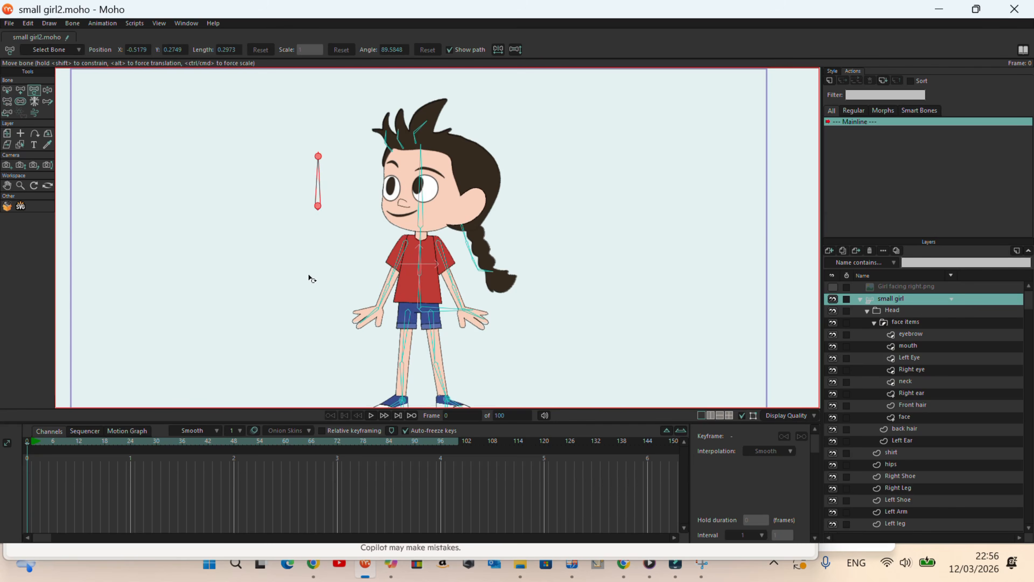
drag(319, 210, 324, 366)
scroll(322, 303, down, 2)
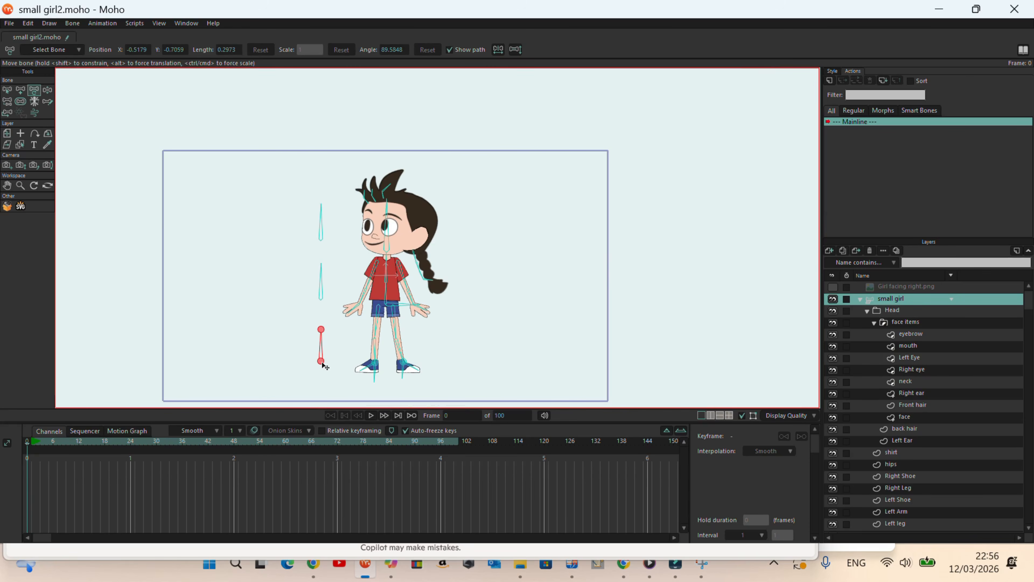
Name the control bone beside the torso "body" and the one beside the legs "leg turn".
click(7, 89)
click(321, 290)
double_click(211, 49)
text(body turn)
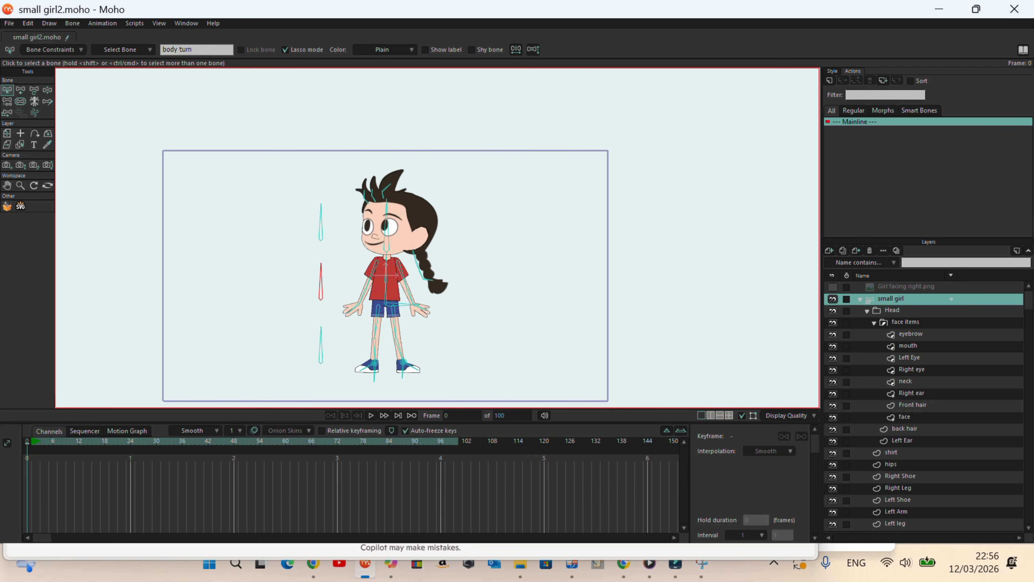
click(321, 363)
text(leg turn)
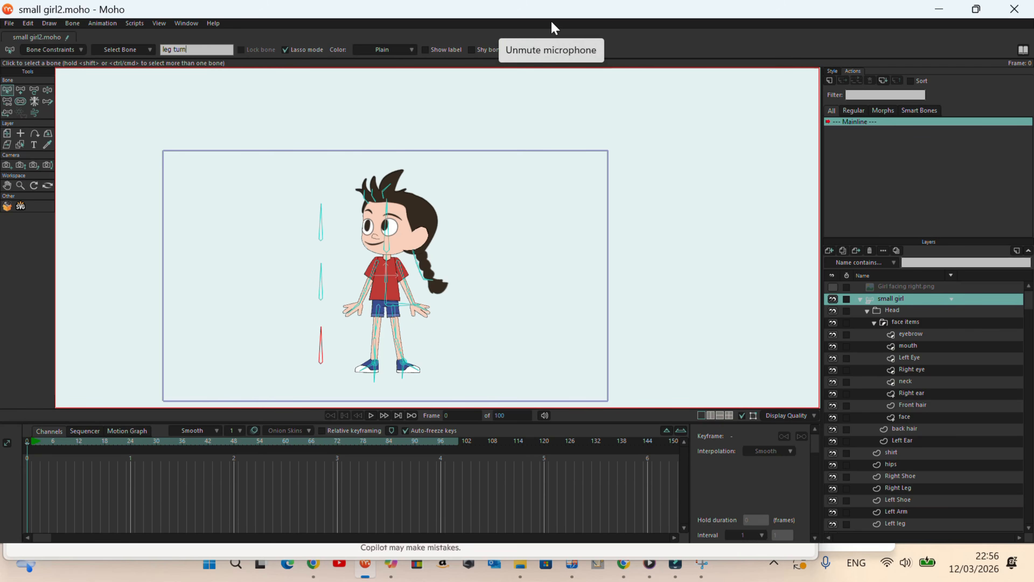
Select the three control bones beside the character and try rotating the head turn bone.
click(618, 287)
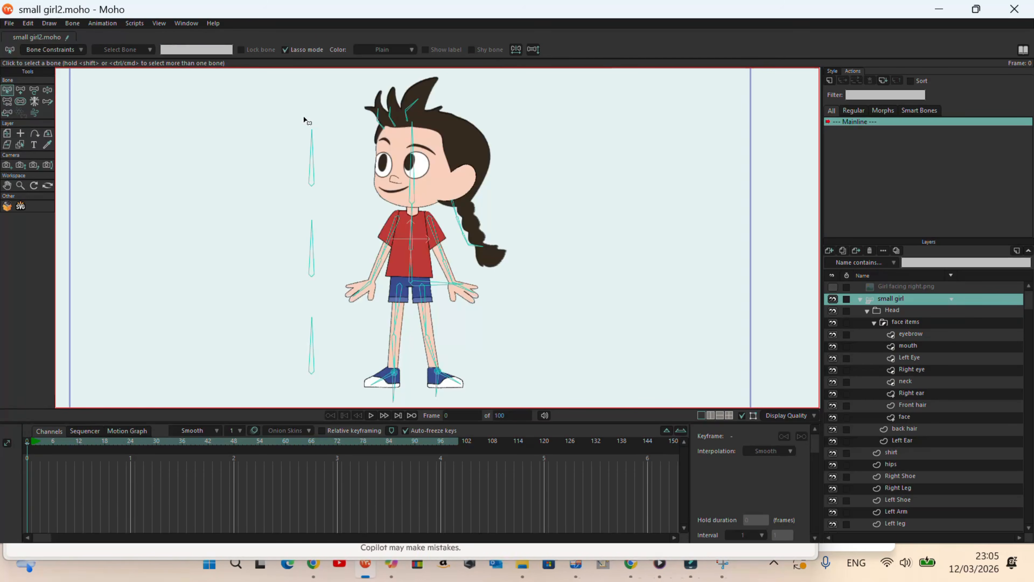
mouse_move(323, 113)
mouse_down()
mouse_move(223, 270)
mouse_move(270, 354)
mouse_move(307, 392)
mouse_move(339, 355)
mouse_move(326, 244)
mouse_move(341, 147)
mouse_move(334, 114)
mouse_move(289, 112)
mouse_up()
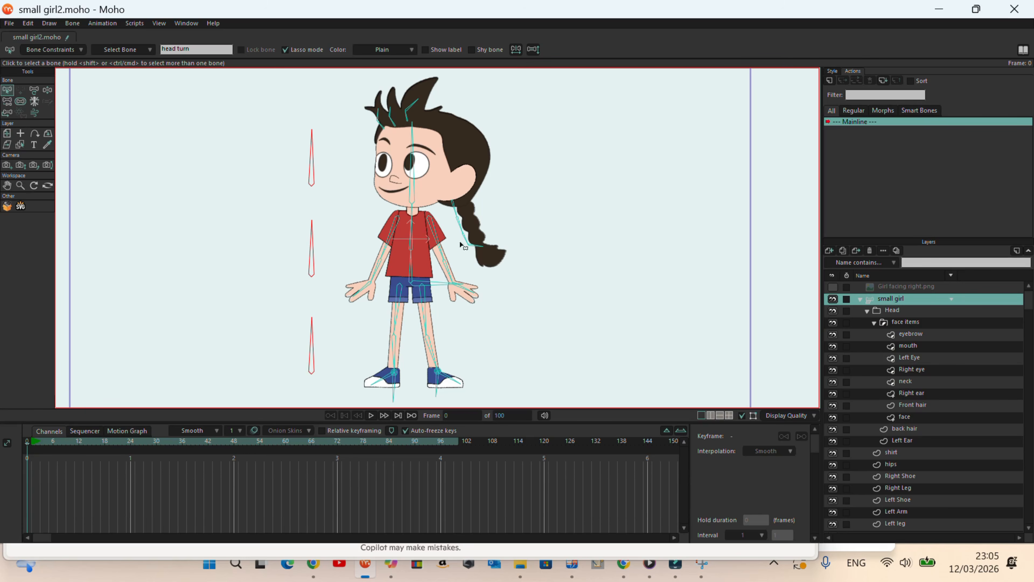
scroll(491, 262, down, 2)
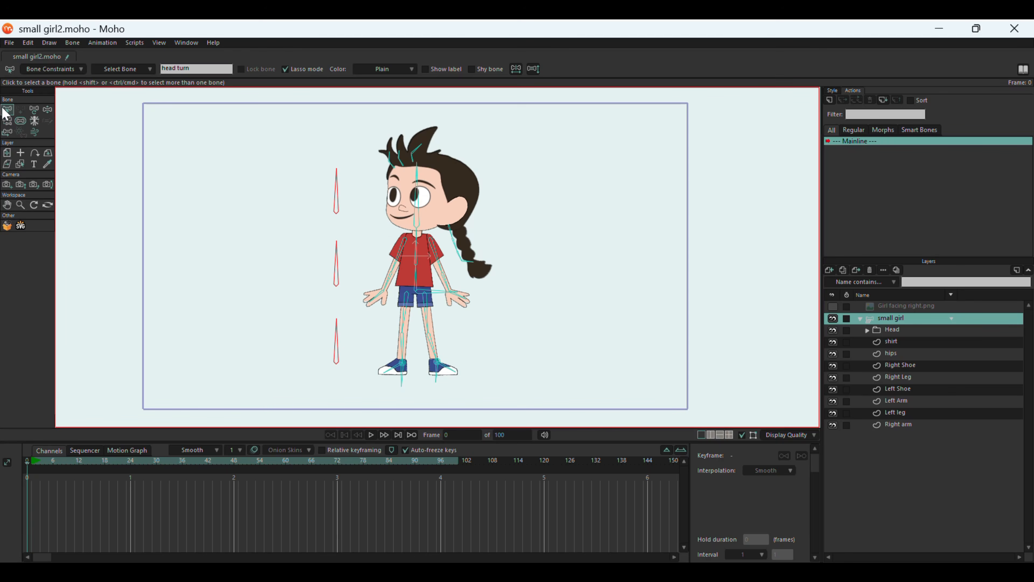
click(178, 190)
click(337, 195)
click(35, 110)
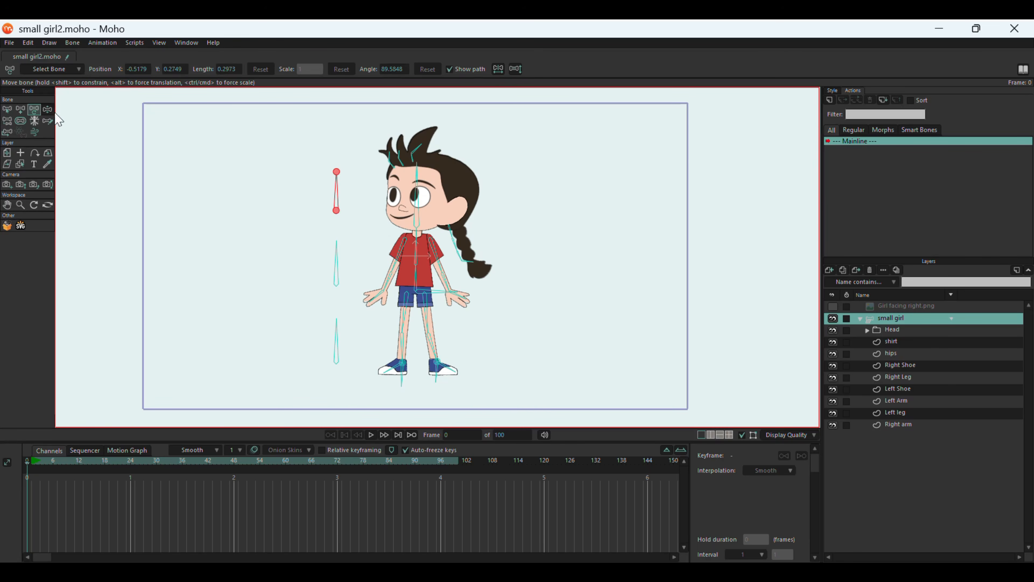
mouse_move(318, 178)
mouse_down()
mouse_move(284, 258)
mouse_move(322, 167)
mouse_up()
drag(277, 137, 325, 146)
drag(332, 241, 337, 217)
Enable angle constraints on the head turn bone with a minimum of 0 and a maximum of 90 degrees.
key(b)
click(335, 185)
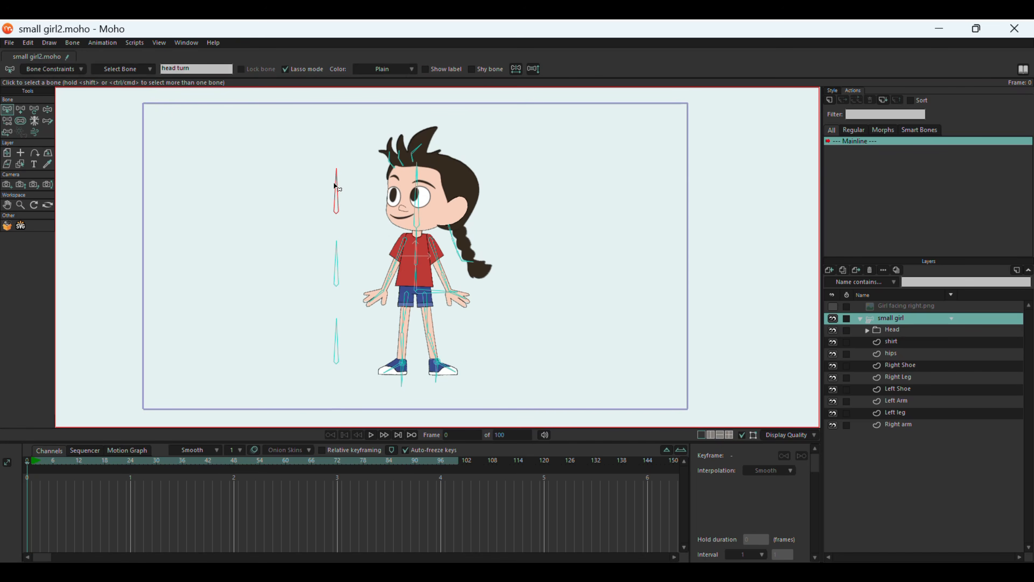
click(62, 69)
click(28, 83)
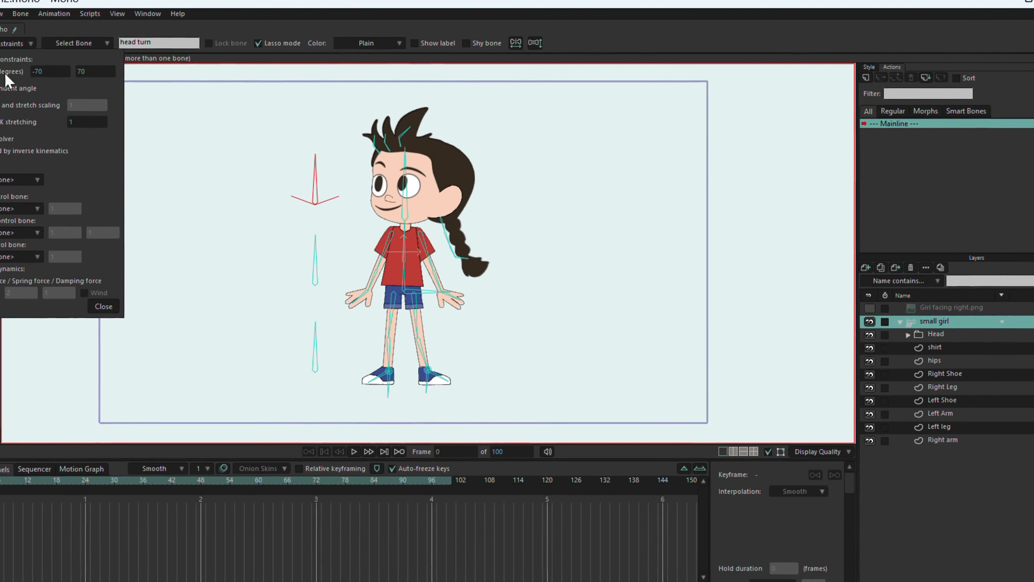
click(52, 75)
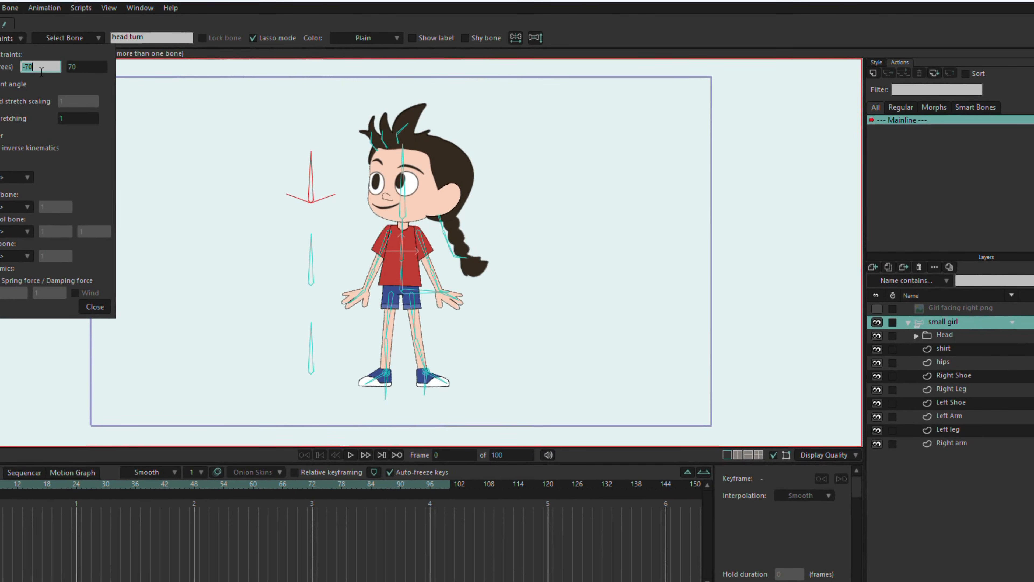
click(97, 66)
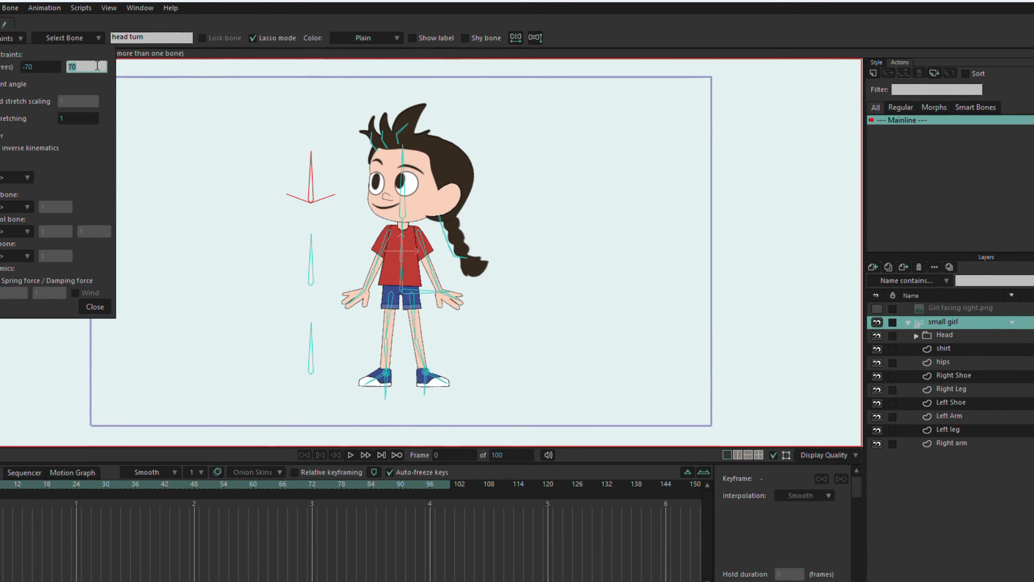
text(90)
click(42, 67)
text(0)
key(Return)
Set the maximum angle constraint of the body control bone beside the torso to 90 degrees.
click(190, 210)
click(337, 267)
click(135, 94)
text(90)
key(Return)
Constrain the leg turn bone's angle to between 0 and 90 degrees and close the bone constraints.
click(337, 345)
click(102, 96)
click(132, 94)
text(90)
key(Return)
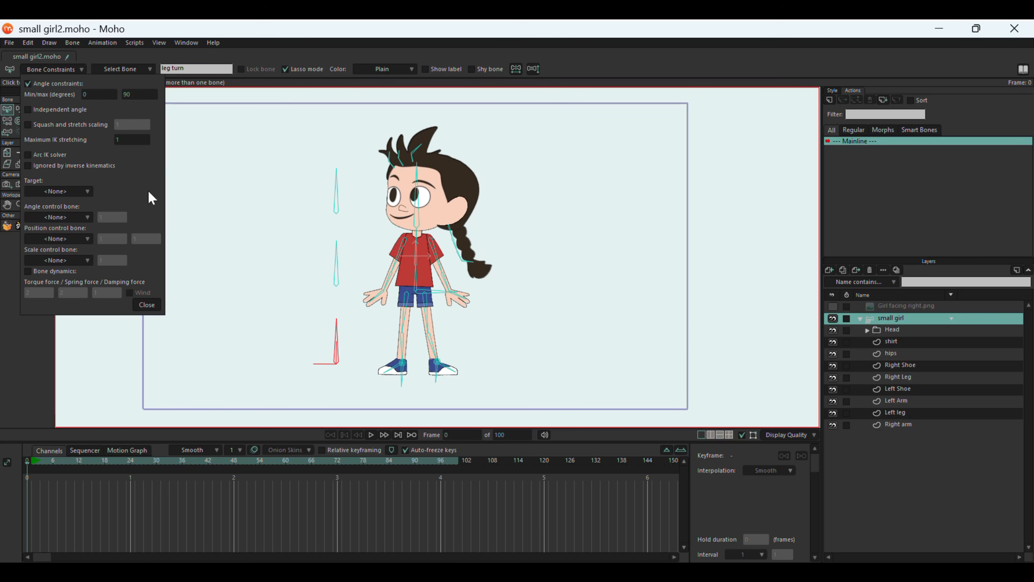
click(146, 305)
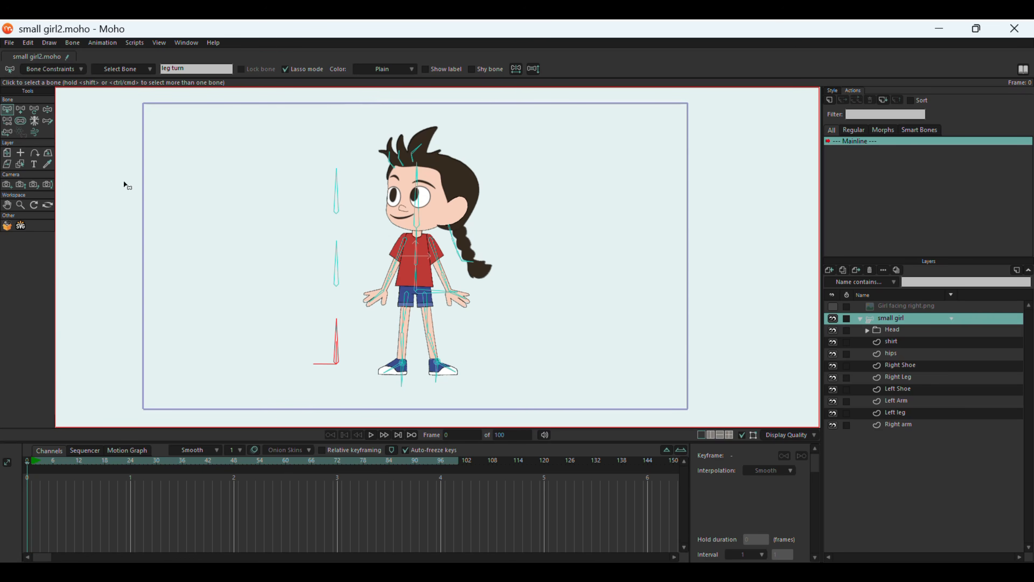
click(281, 193)
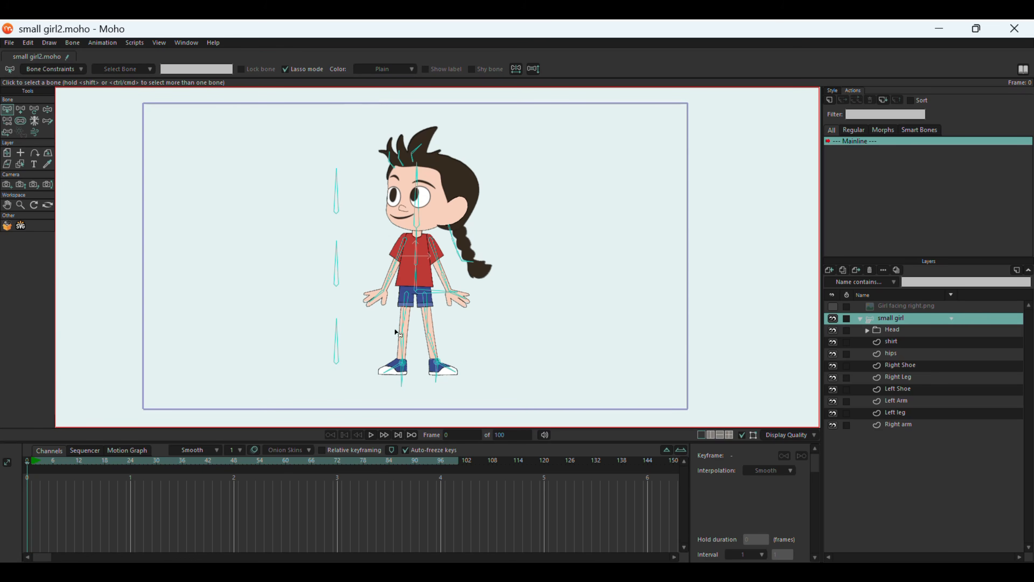
Add a vertical test bone beside the character, on the braid side, and create a smart bone action named B33 for it.
scroll(377, 331, down, 3)
scroll(471, 388, up, 3)
scroll(376, 257, up, 2)
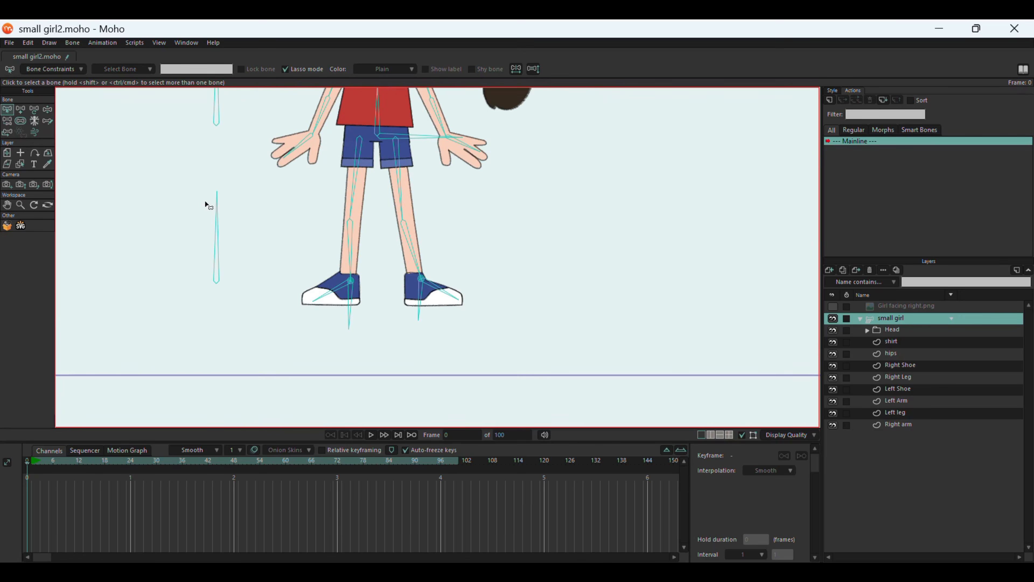
scroll(302, 355, down, 2)
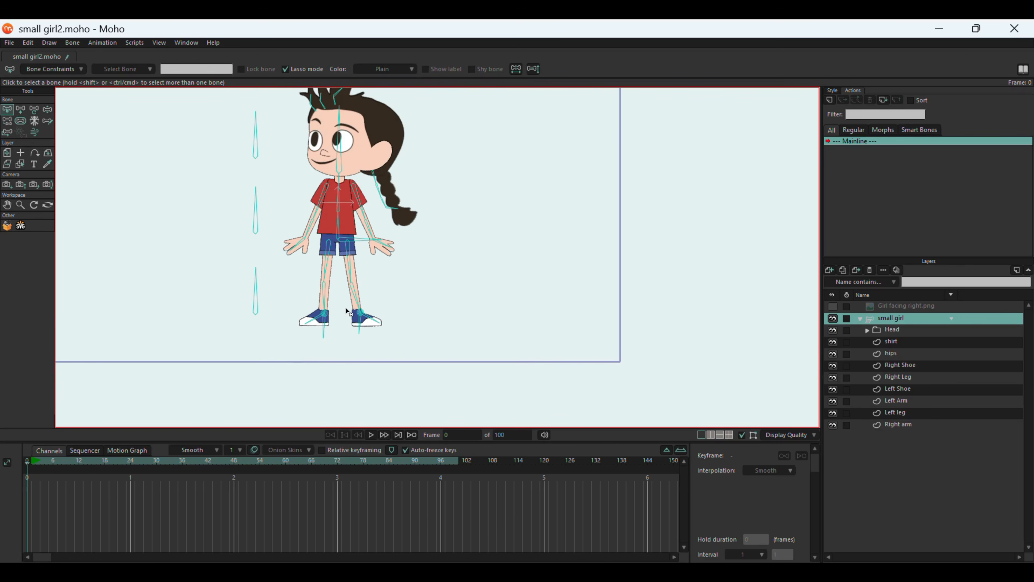
click(21, 109)
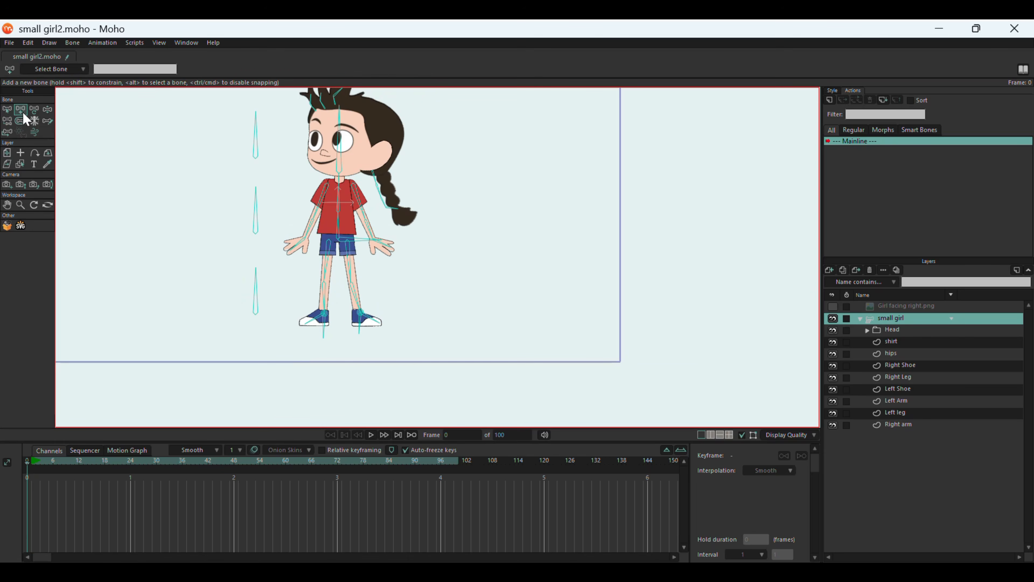
mouse_move(482, 280)
mouse_down()
mouse_move(473, 203)
mouse_move(485, 178)
mouse_move(484, 189)
mouse_up()
click(830, 100)
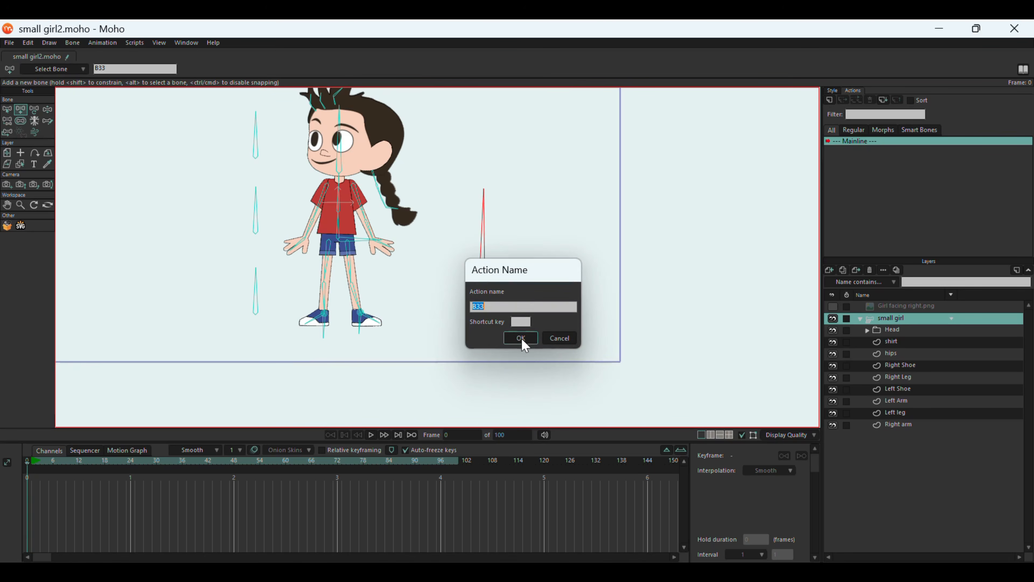
click(521, 338)
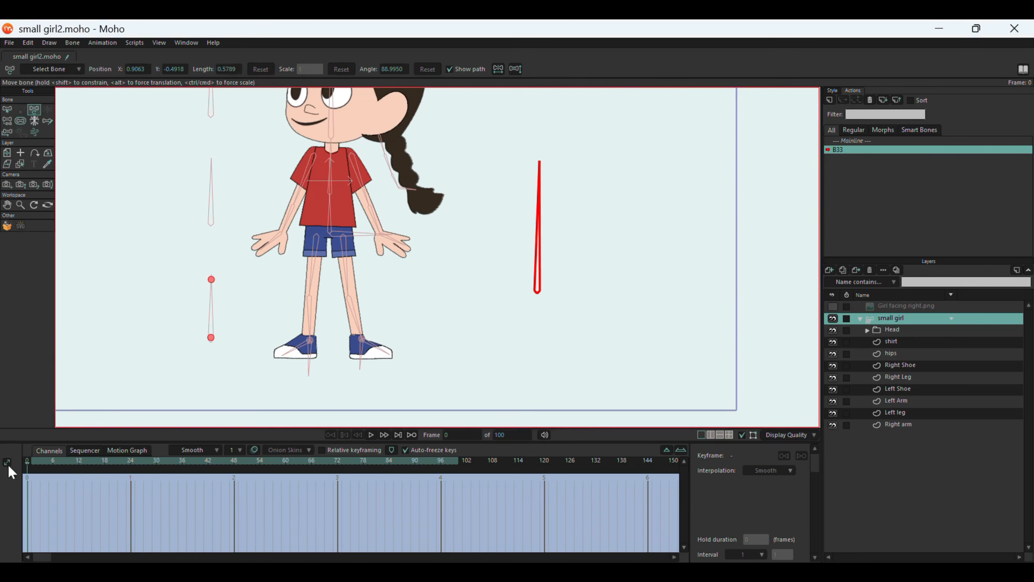
At frame 48 of the B33 action, rotate the test bone to about 181° and move both legs together under the hips.
click(234, 479)
drag(539, 183, 412, 308)
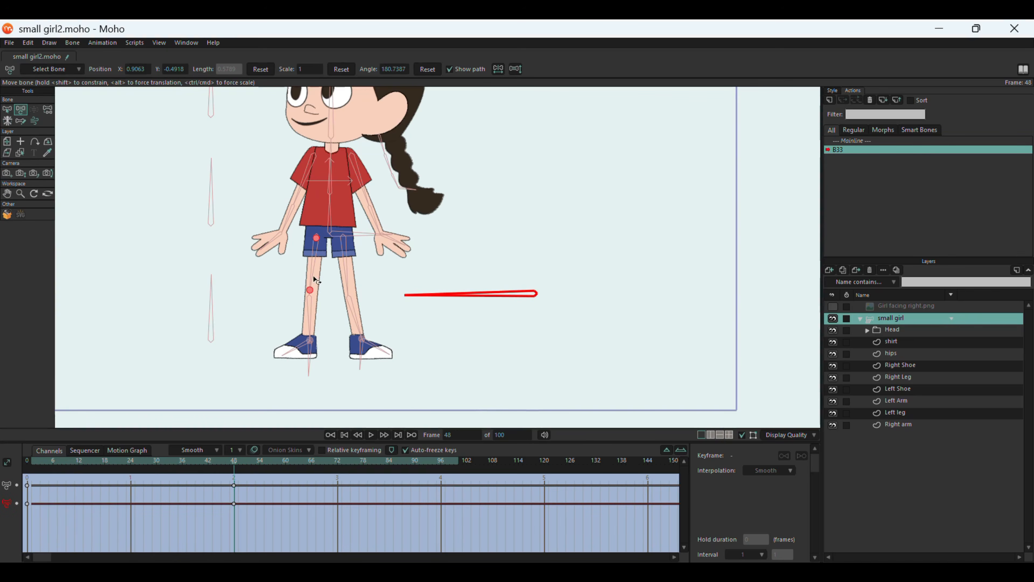
drag(322, 243, 317, 242)
mouse_move(359, 344)
mouse_down()
mouse_move(303, 346)
mouse_move(352, 350)
mouse_up()
drag(316, 238, 328, 237)
drag(309, 343, 333, 368)
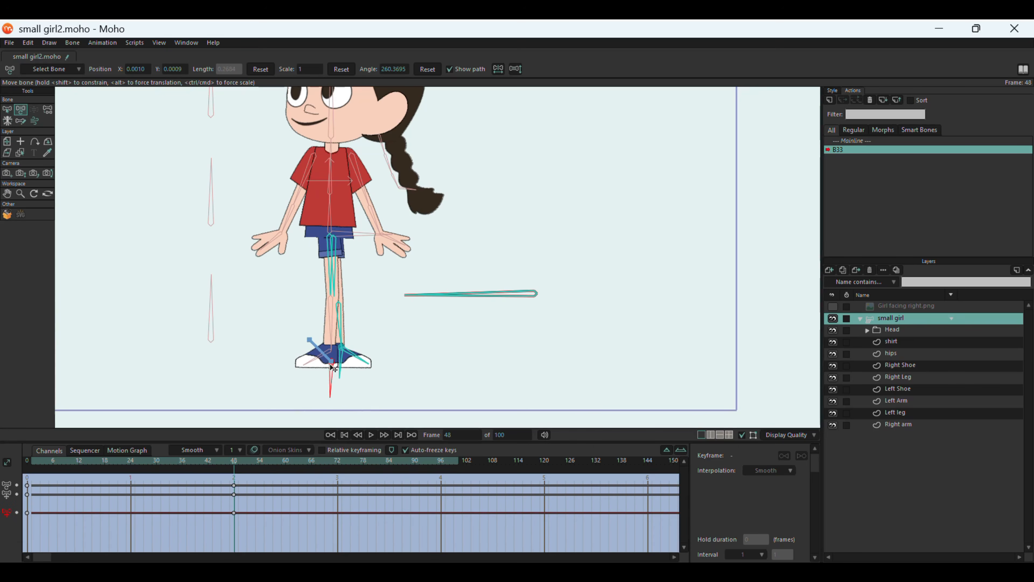
Scrub through the B33 action and try the test bone on the Mainline to check the leg movement.
drag(222, 464, 234, 499)
click(873, 141)
click(37, 470)
click(118, 462)
click(34, 109)
mouse_move(540, 169)
mouse_down()
mouse_move(460, 210)
mouse_move(424, 302)
mouse_move(432, 303)
mouse_move(513, 134)
mouse_move(414, 335)
mouse_move(490, 157)
mouse_move(528, 153)
mouse_up()
Reopen the B33 action, return to frame 0, and delete the action and its test bone.
double_click(851, 150)
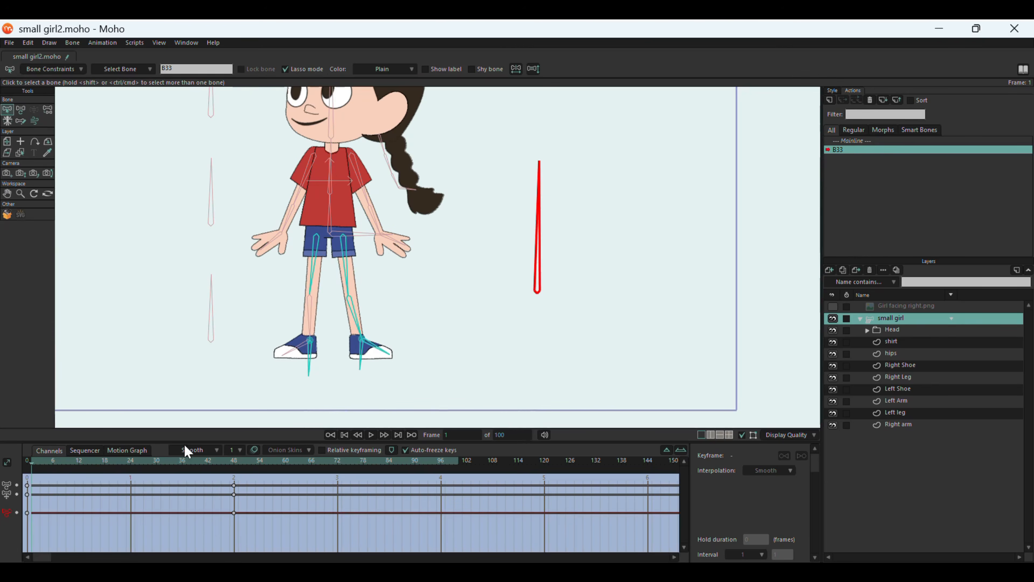
drag(31, 465, 2, 466)
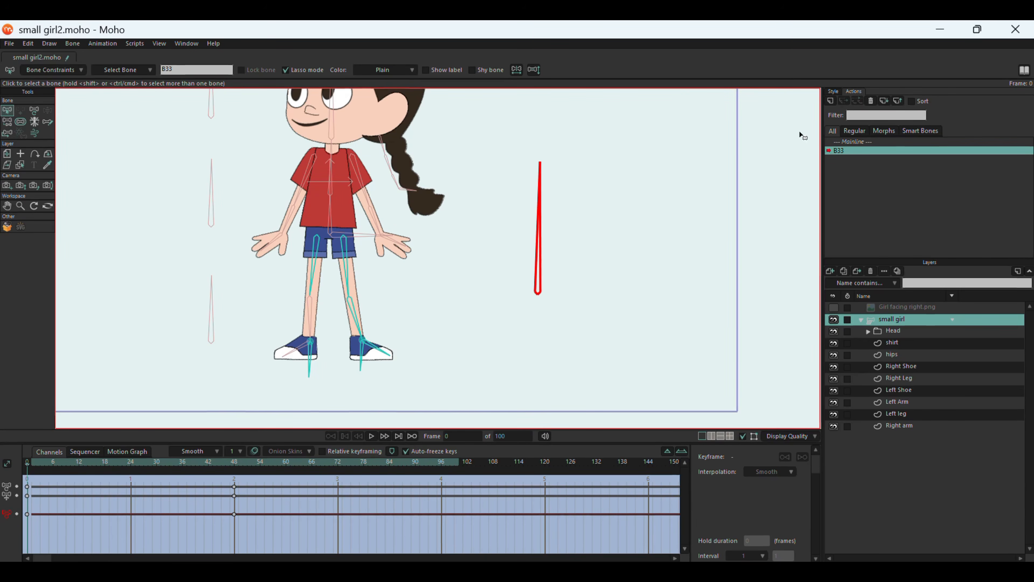
click(872, 102)
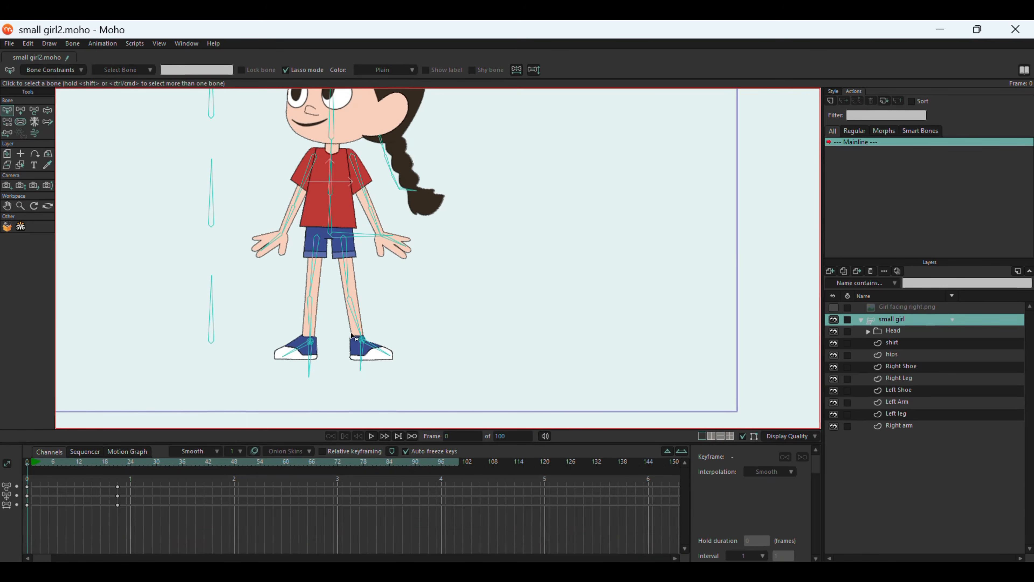
Set the target of both lower leg bones to <None> and close the bone constraints.
click(356, 321)
click(49, 70)
click(60, 192)
click(60, 201)
click(311, 316)
click(72, 192)
click(72, 202)
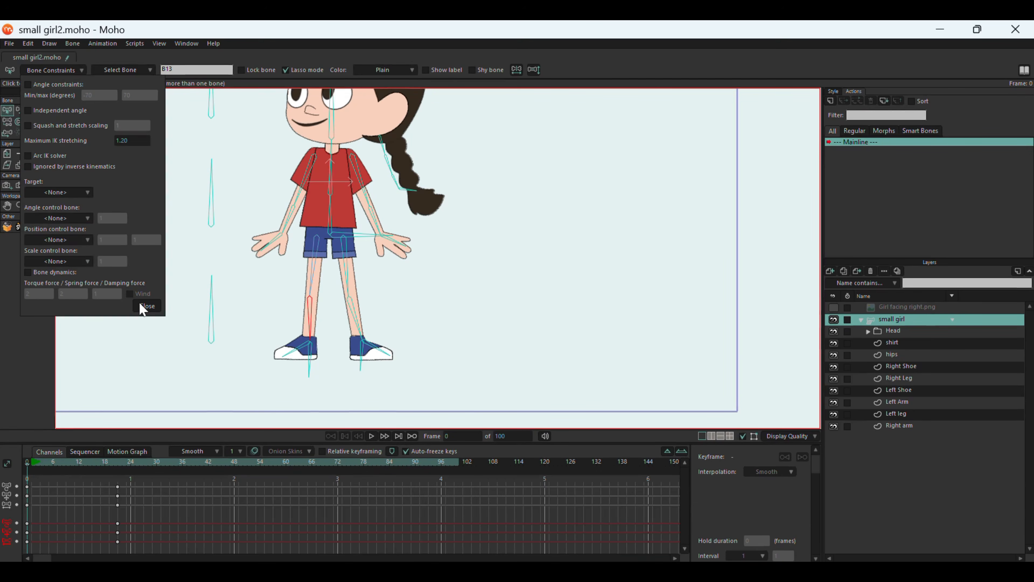
click(147, 306)
Create a smart bone action named "head turn" for the head turn bone beside the head.
scroll(446, 203, up, 3)
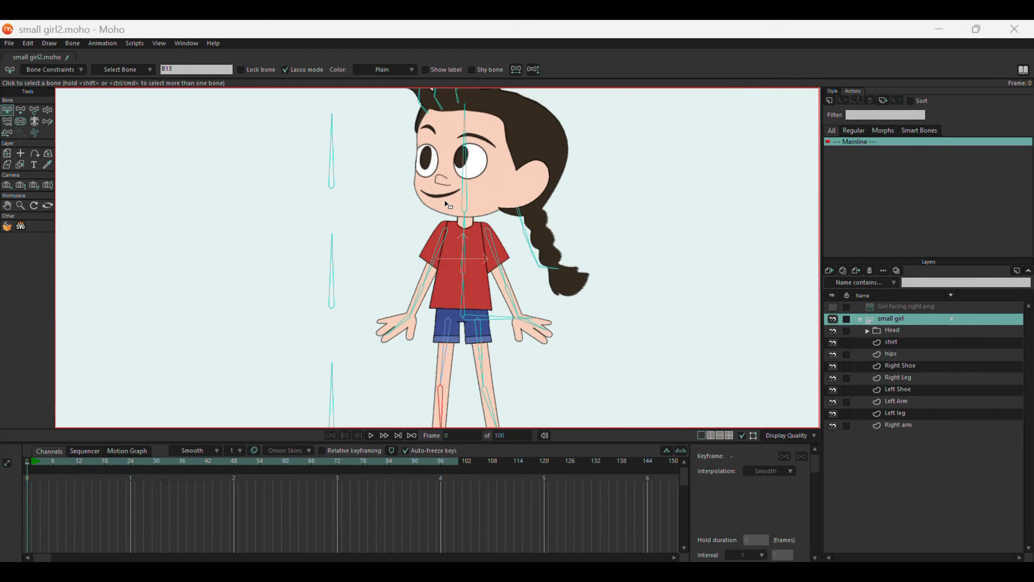
scroll(465, 141, down, 1)
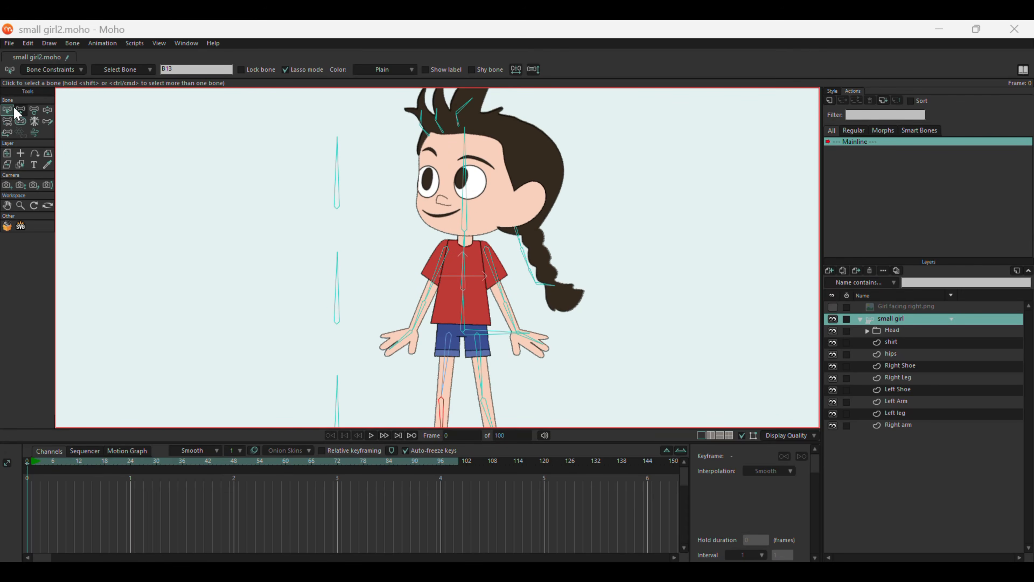
click(338, 179)
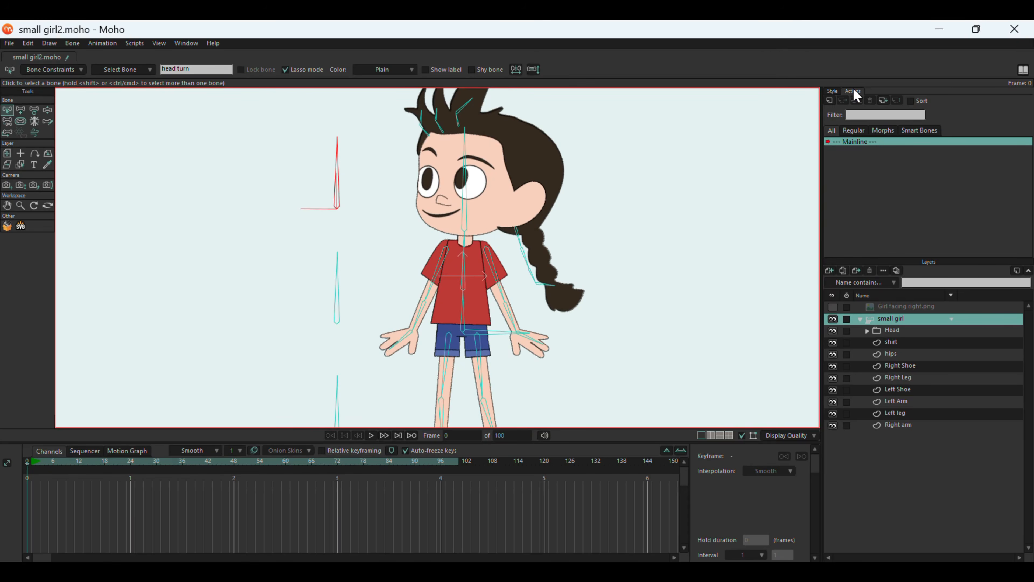
click(830, 100)
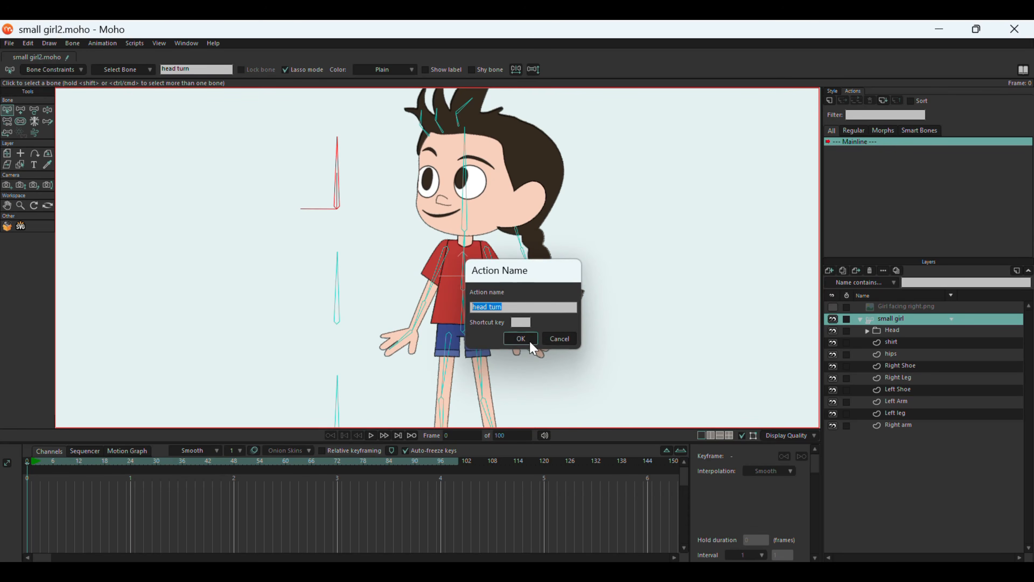
click(521, 339)
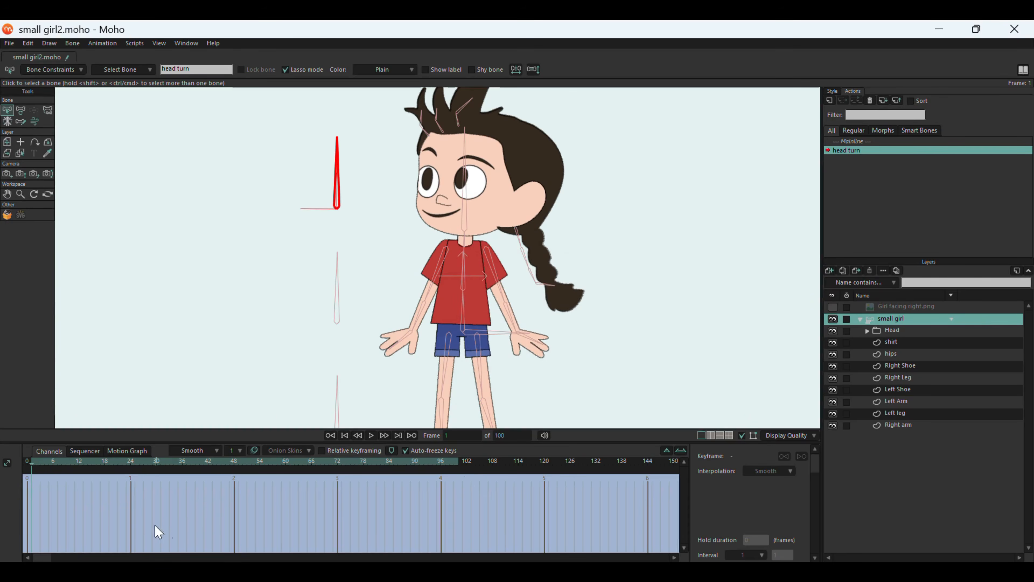
Expand the Head group's layers and, at frame 72 of the head turn action, rotate the head turn bone to about 180°.
click(893, 333)
click(867, 330)
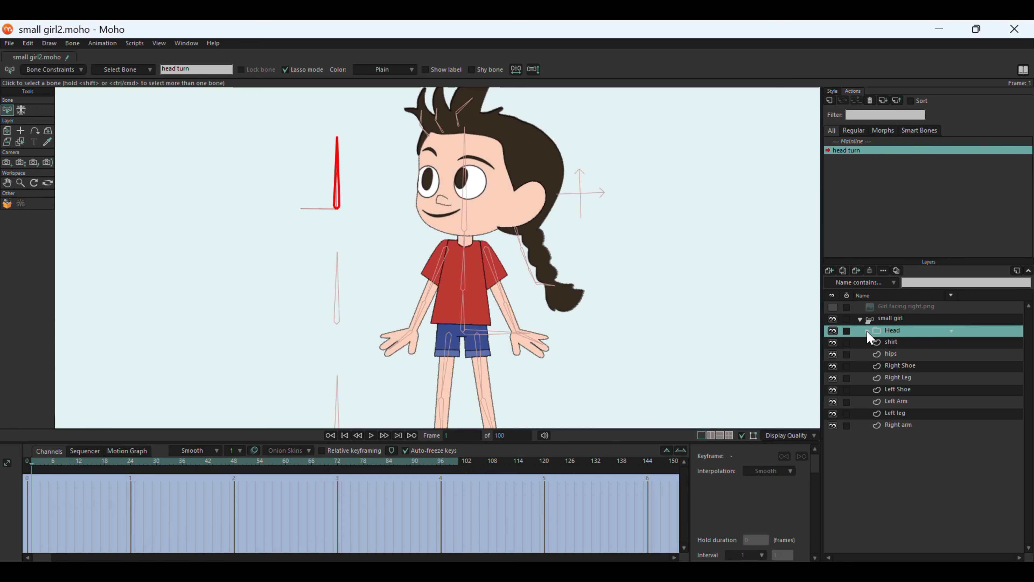
click(901, 356)
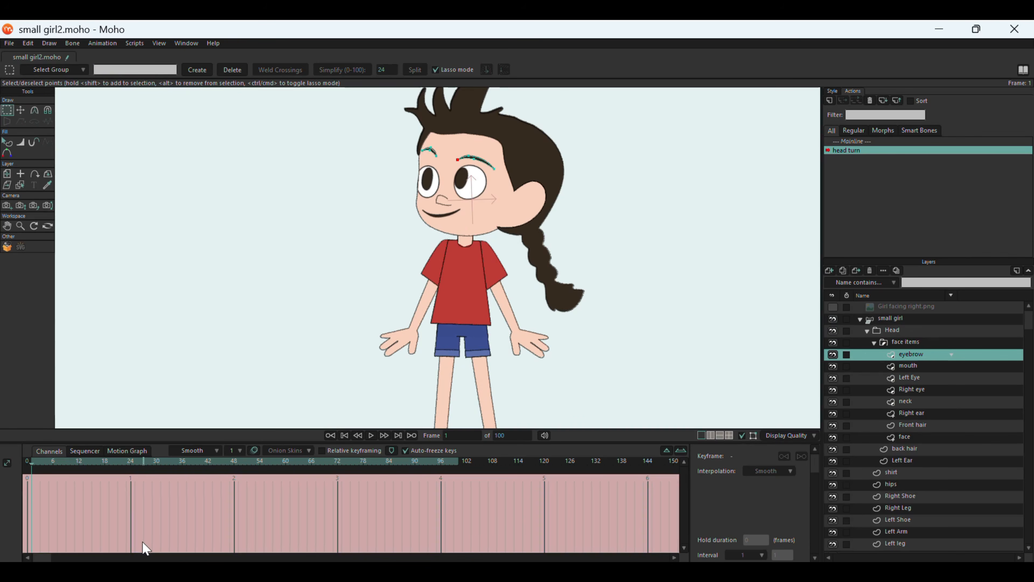
click(887, 324)
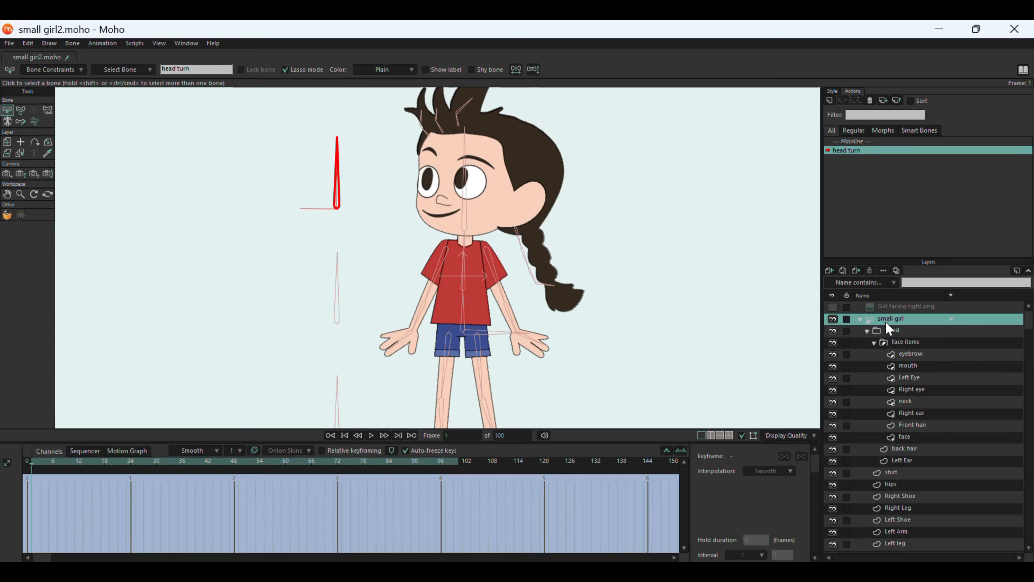
mouse_move(521, 572)
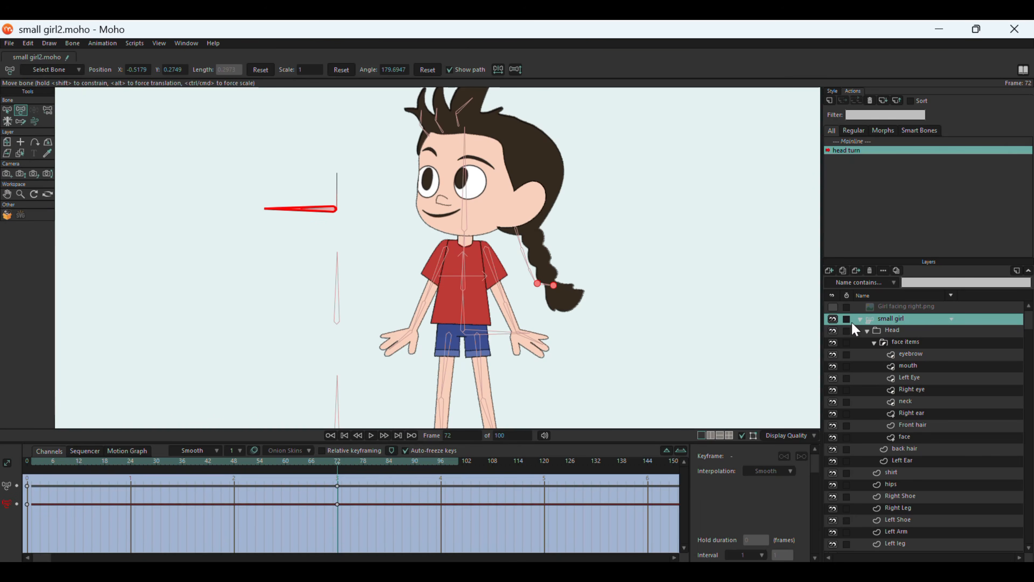
Show the Girl facing right.png reference and align it over the character's head at about X 0.088, Y -0.316, scaled to 2 by about 1.94.
click(860, 320)
click(833, 307)
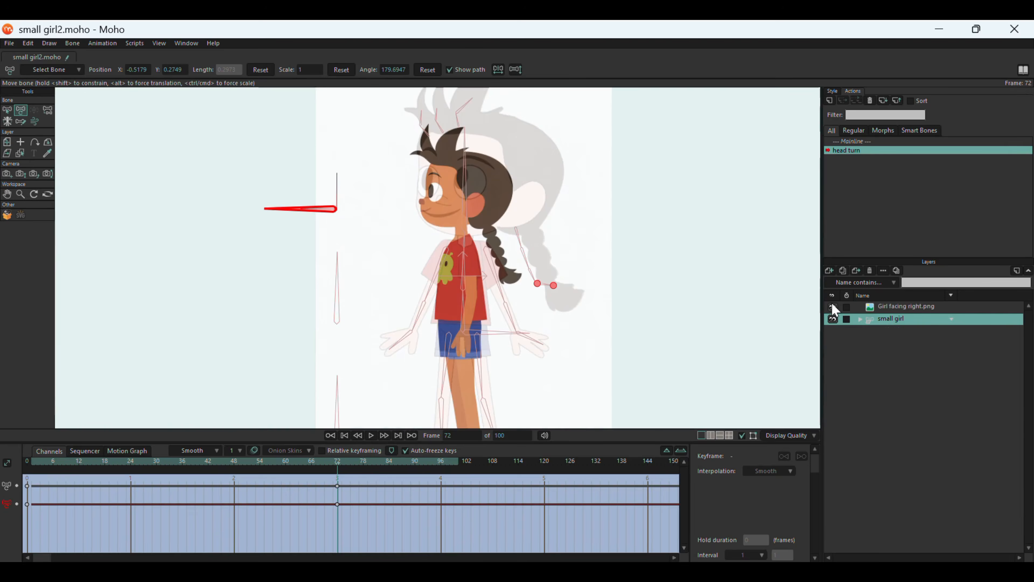
click(904, 307)
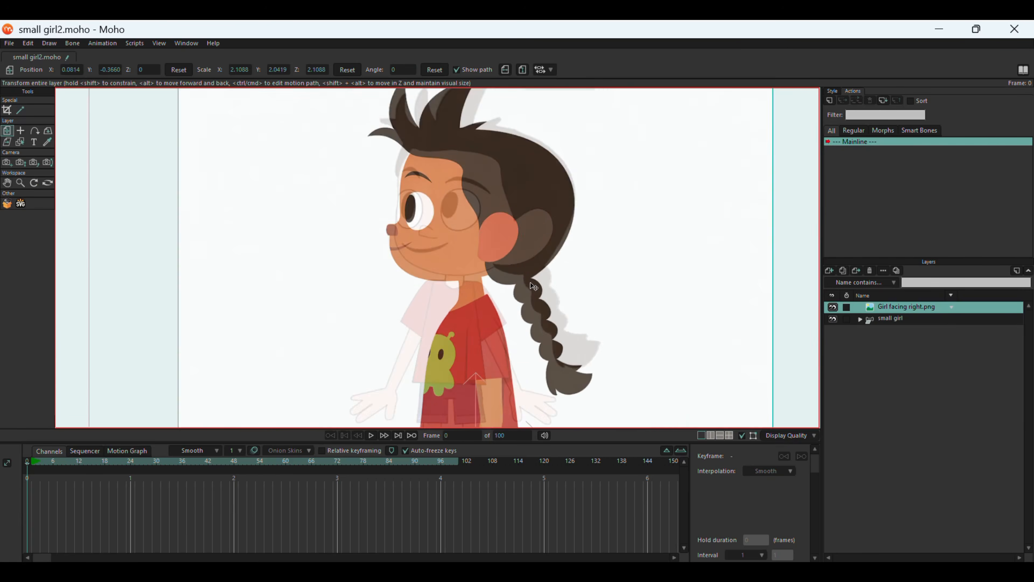
drag(563, 260, 508, 250)
scroll(355, 276, down, 3)
drag(230, 105, 238, 119)
drag(397, 305, 401, 301)
scroll(397, 297, up, 4)
scroll(347, 195, up, 1)
drag(385, 223, 394, 214)
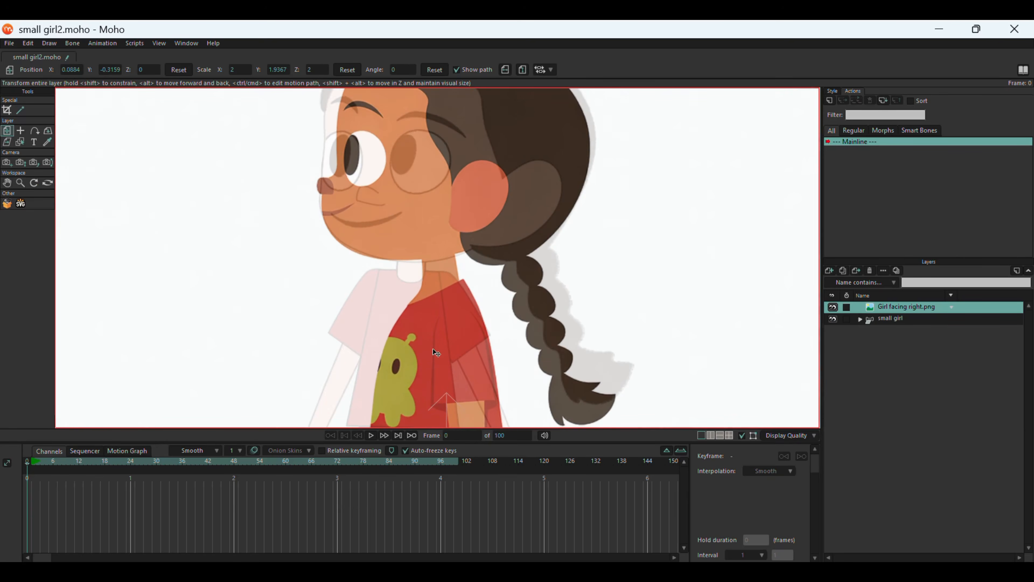
scroll(433, 348, down, 3)
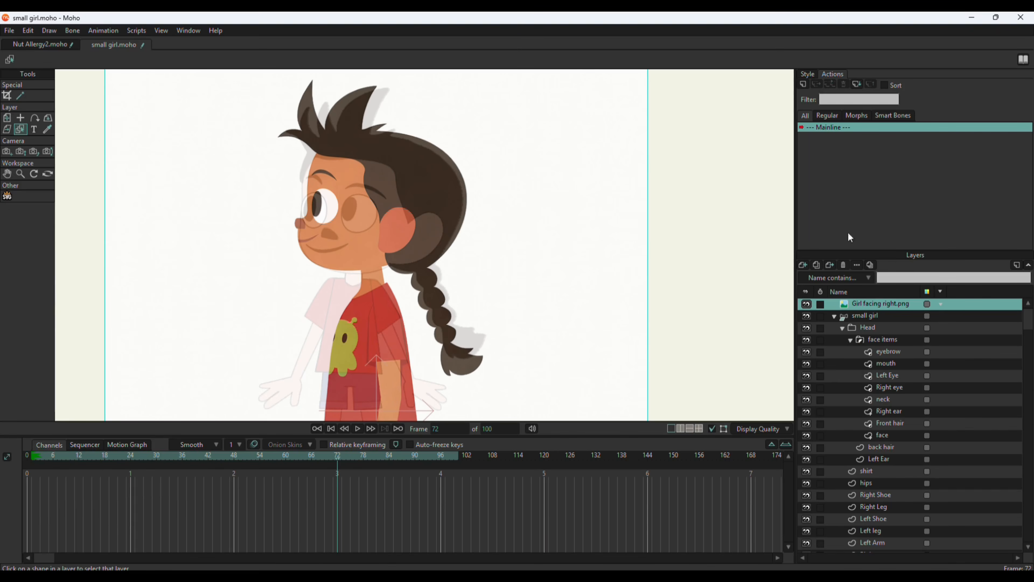
In the head turn action at frame 72, pull the front of the face outline onto the reference profile with the Magnet tool, radius 0.22.
click(863, 317)
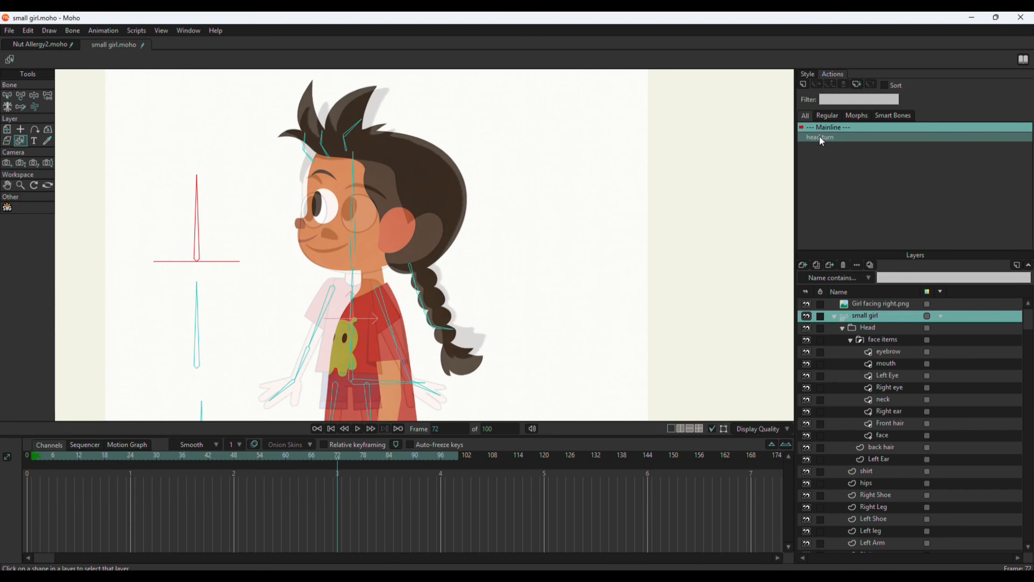
double_click(821, 138)
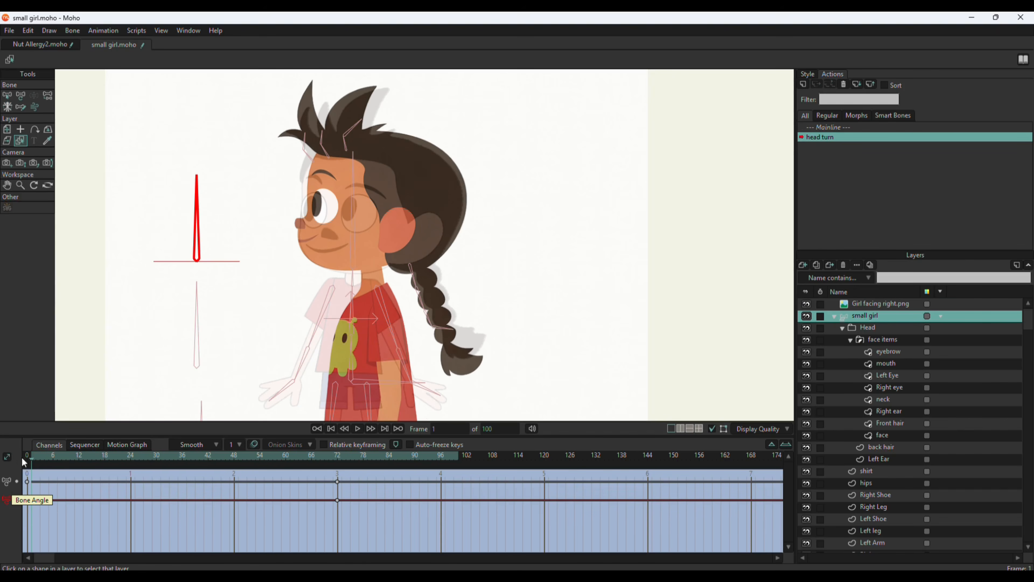
drag(32, 463, 341, 479)
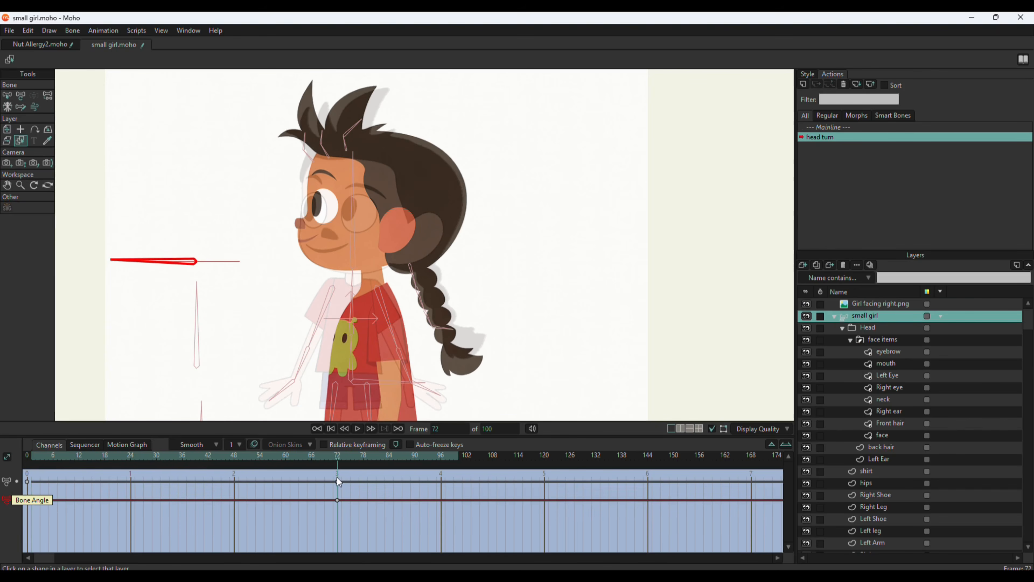
click(891, 432)
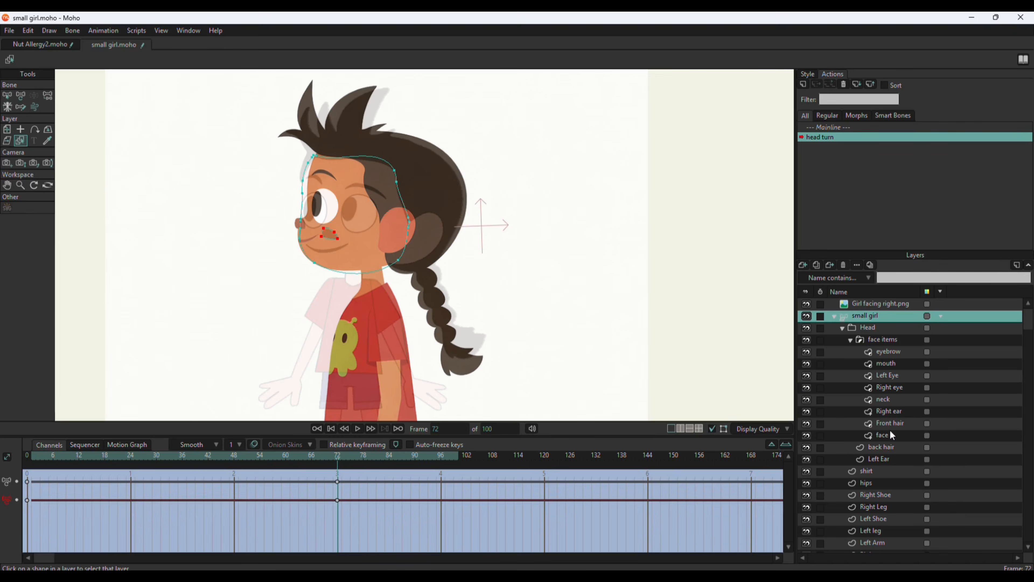
scroll(373, 264, up, 1)
click(48, 96)
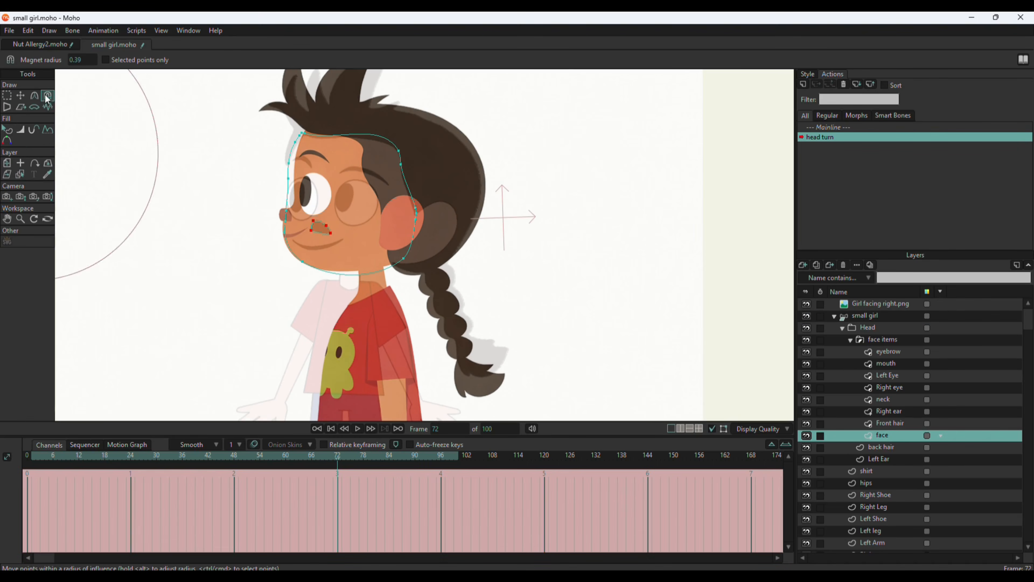
drag(14, 53, 8, 53)
drag(387, 320, 399, 273)
drag(294, 248, 289, 249)
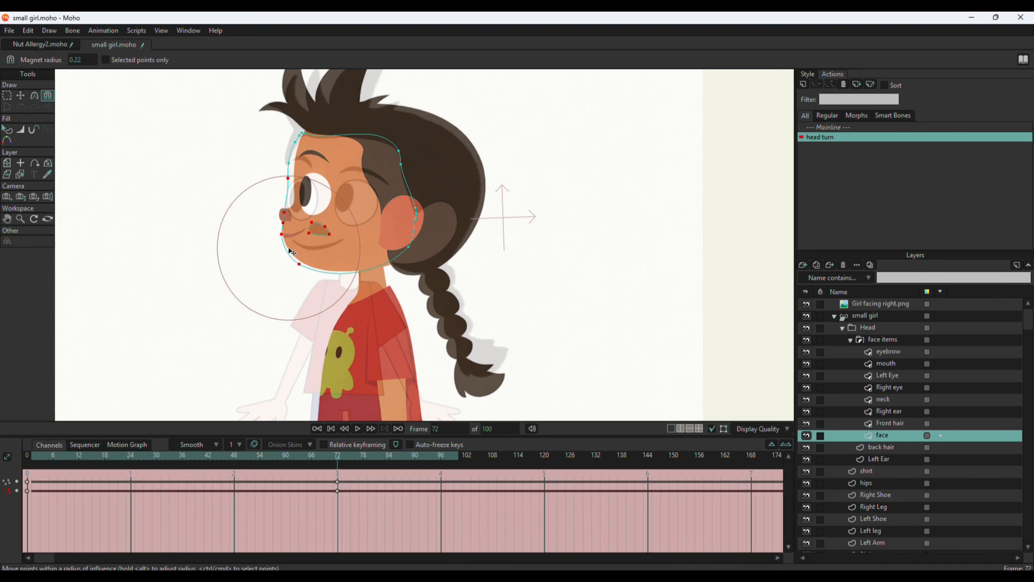
scroll(361, 145, up, 2)
drag(299, 129, 307, 122)
Move individual points along the forehead and eye side of the face outline to follow the reference profile.
click(21, 94)
drag(258, 191, 264, 197)
drag(252, 237, 266, 225)
drag(261, 166, 265, 168)
click(273, 133)
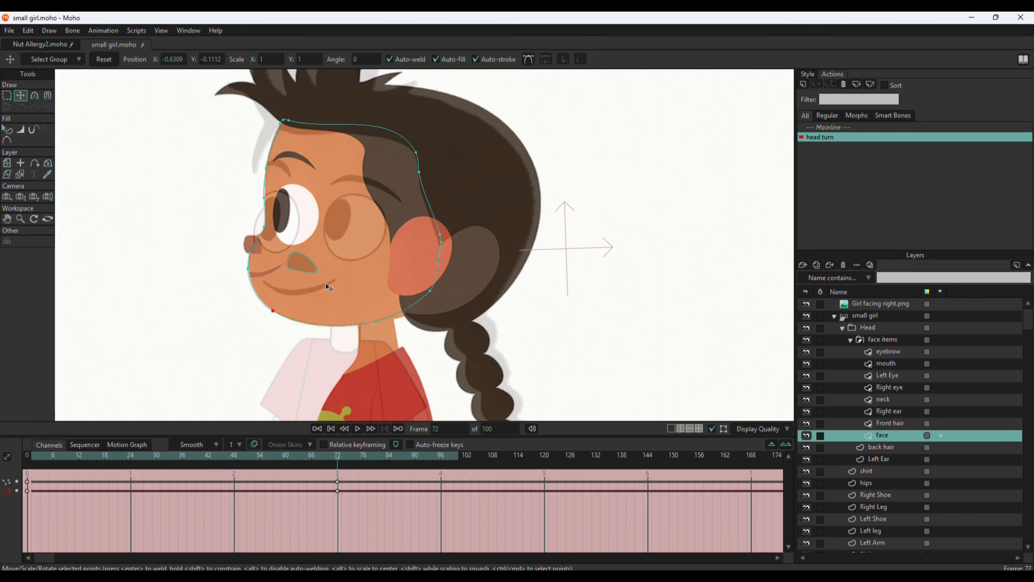
Move the nose onto the reference nose, adjust its curvature to match, and check the pose at frame 72.
double_click(310, 269)
drag(310, 269, 264, 255)
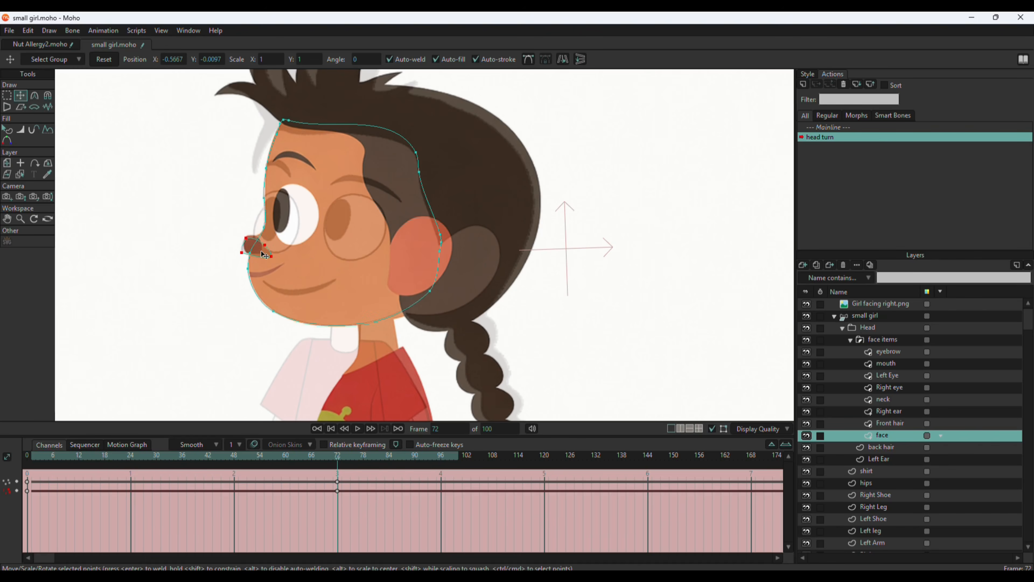
scroll(260, 254, up, 5)
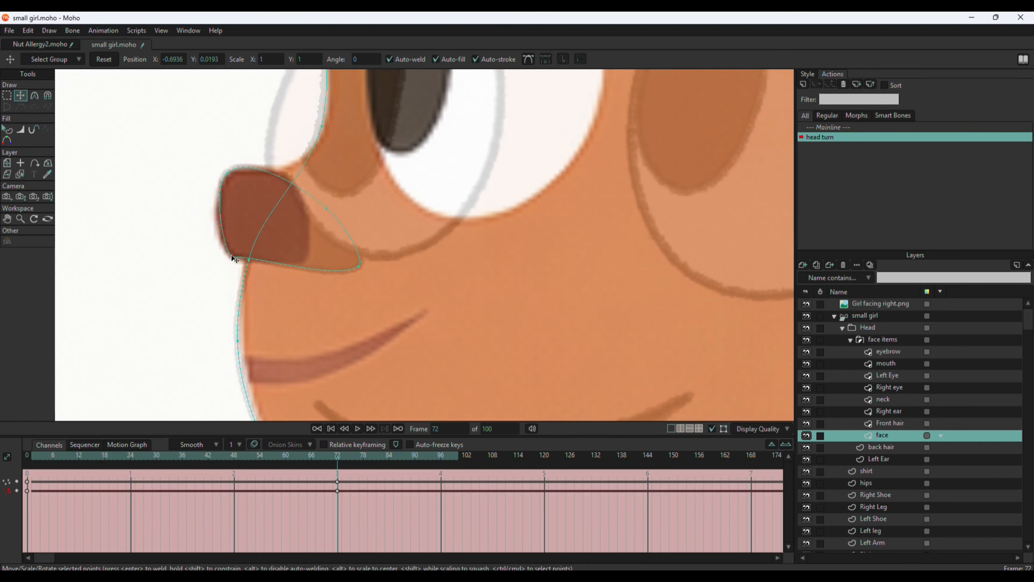
click(34, 95)
drag(331, 273, 335, 277)
scroll(301, 267, down, 5)
click(21, 96)
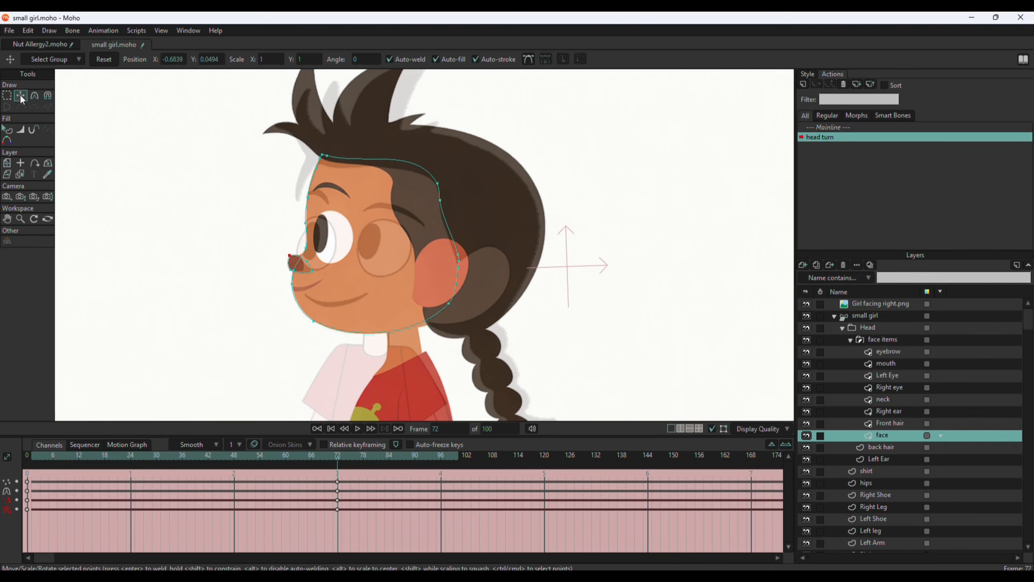
drag(337, 459, 336, 490)
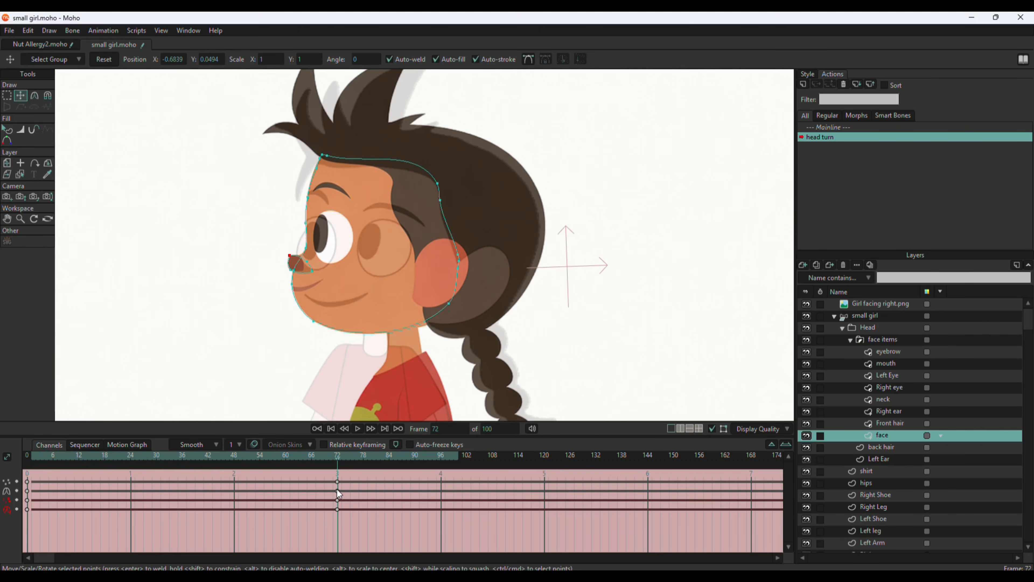
Select both eyebrows on the eyebrow layer and move them forward to the reference eyebrow.
click(886, 351)
click(7, 97)
mouse_move(351, 128)
mouse_down()
mouse_move(480, 184)
mouse_move(475, 169)
mouse_up()
click(22, 97)
drag(378, 224, 320, 190)
scroll(331, 194, up, 3)
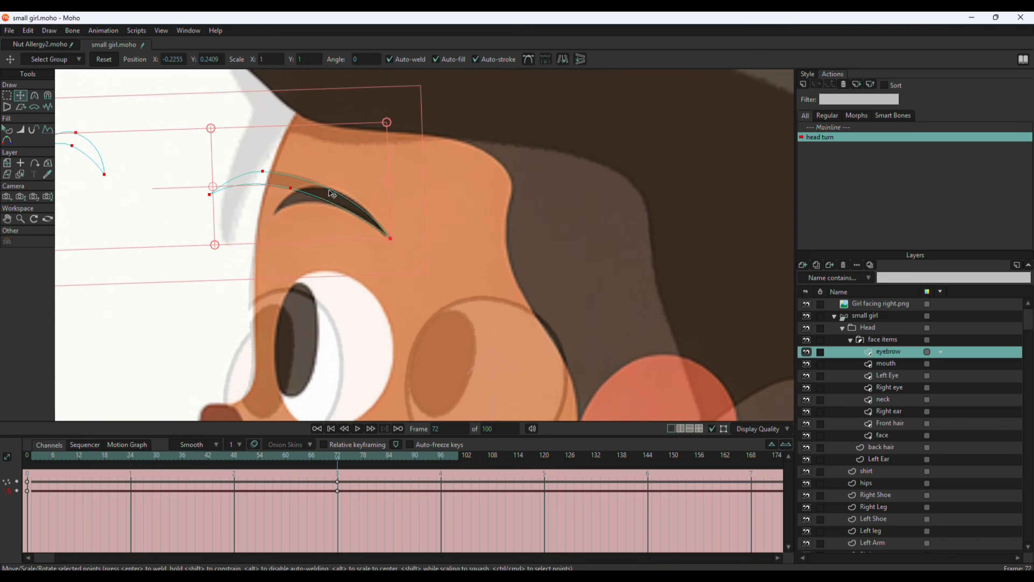
scroll(362, 195, down, 2)
Reshape the near eyebrow point by point until it matches the reference eyebrow.
click(7, 96)
drag(299, 142, 290, 138)
click(21, 96)
mouse_move(267, 197)
mouse_down()
mouse_move(304, 210)
mouse_move(328, 200)
mouse_up()
drag(300, 181, 327, 190)
drag(383, 224, 380, 225)
Shift the right eye past the front edge of the face and fit the left eye's shape to the reference eye.
click(303, 211)
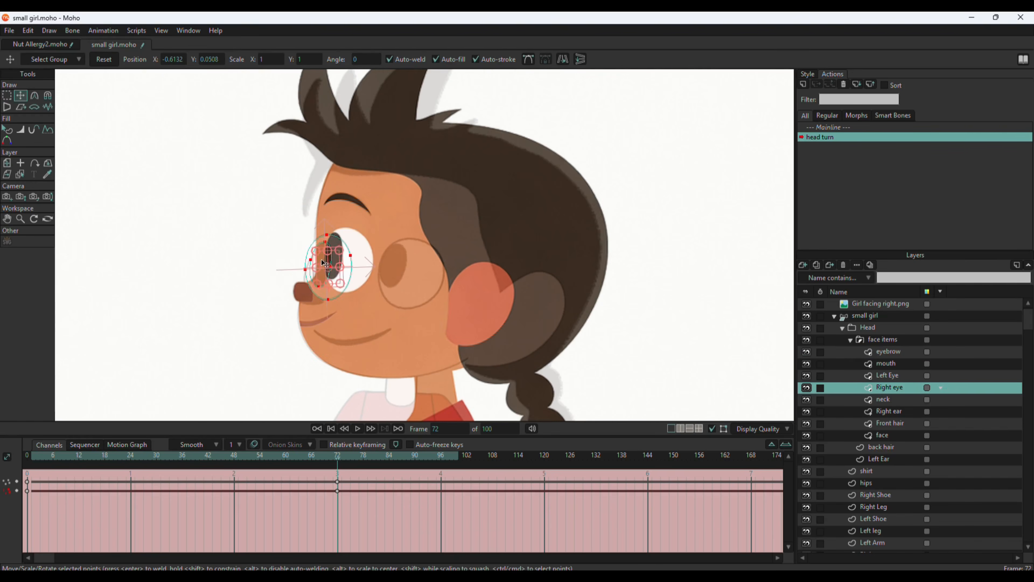
drag(342, 280, 293, 269)
click(887, 376)
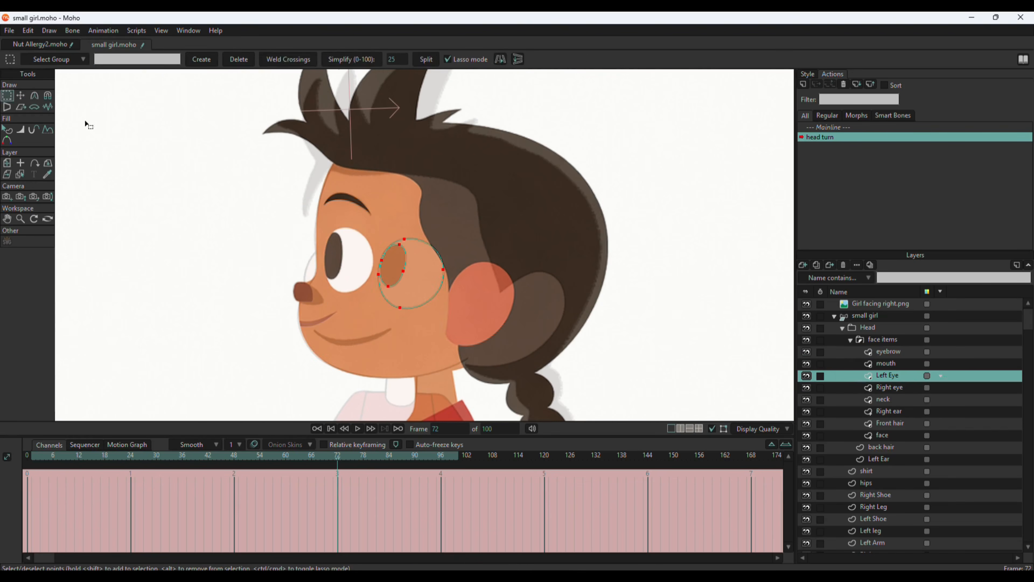
drag(351, 285, 355, 305)
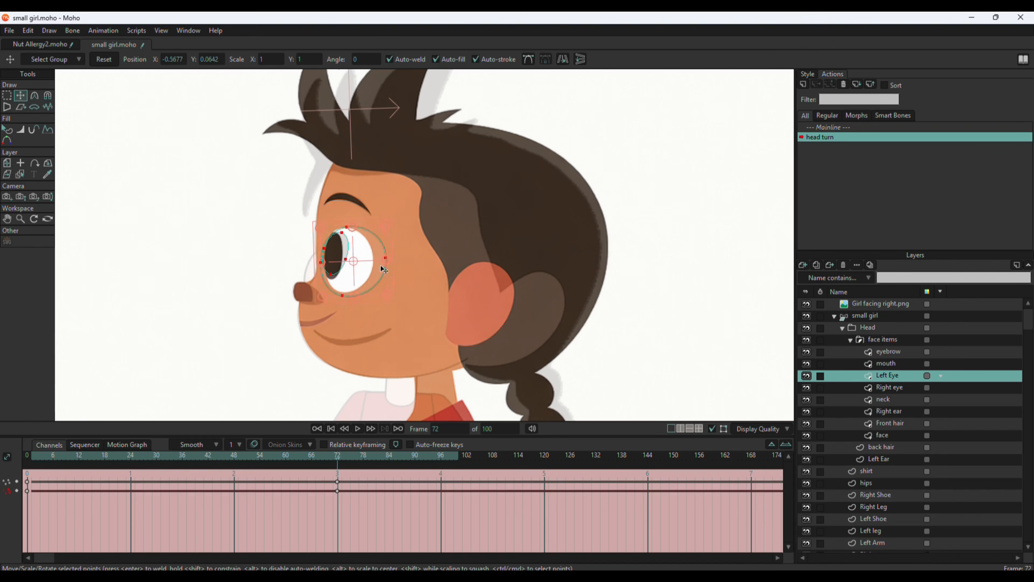
scroll(337, 261, up, 3)
drag(314, 237, 317, 240)
drag(325, 283, 325, 291)
drag(351, 257, 346, 260)
mouse_move(345, 211)
mouse_down()
mouse_move(331, 213)
mouse_move(315, 260)
mouse_move(347, 204)
mouse_up()
click(309, 263)
Move the mouth forward to the front edge of the face to match the reference mouth.
drag(402, 264, 333, 252)
scroll(353, 233, down, 5)
click(891, 366)
scroll(346, 292, up, 4)
scroll(333, 255, down, 3)
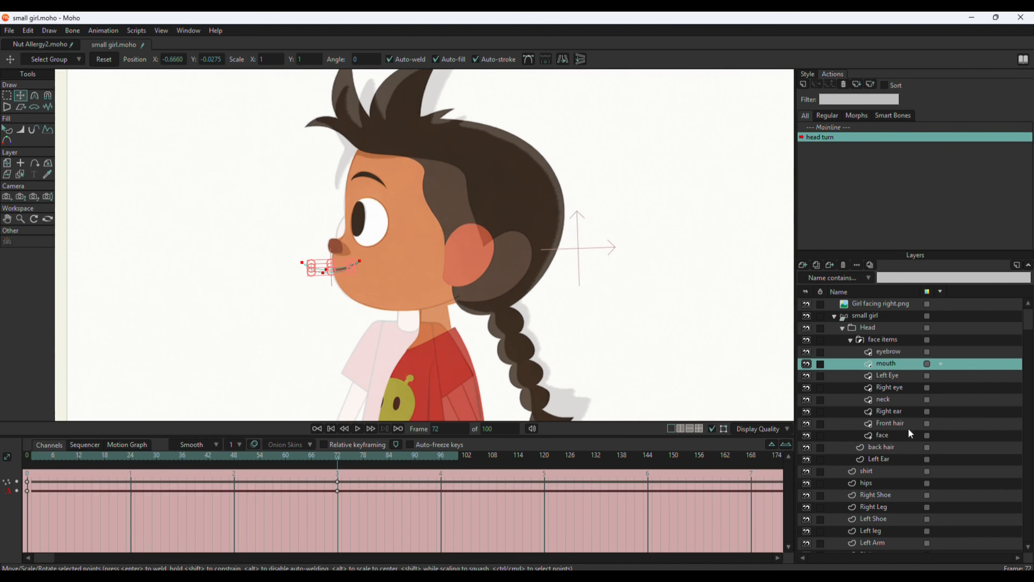
click(884, 460)
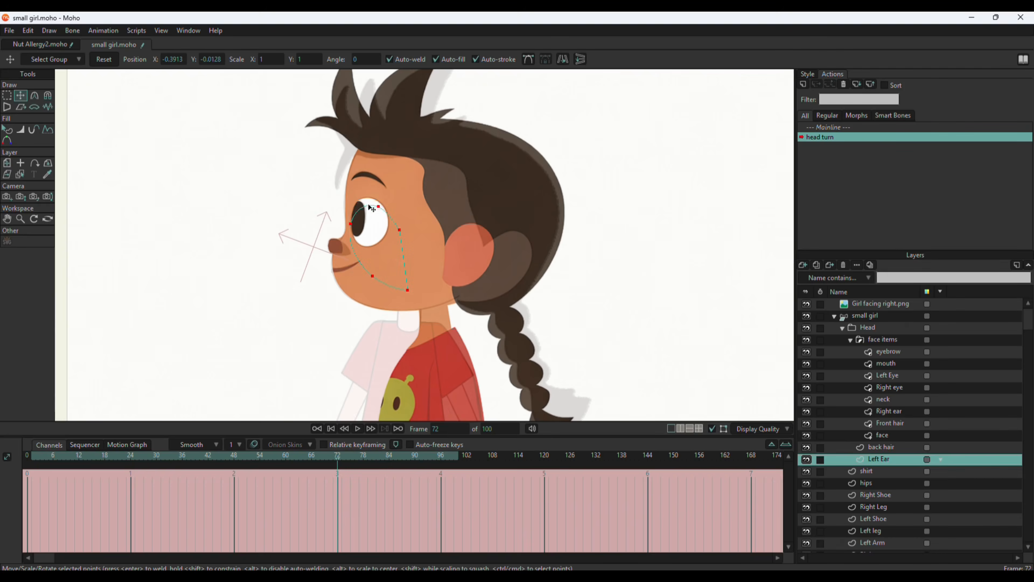
ctrl+alt+click(430, 288)
drag(472, 223, 466, 226)
drag(456, 290, 458, 286)
key(ctrl+z)
key(ctrl+z)
key(ctrl+z)
key(ctrl+z)
Move the right ear's points to match the ear in the reference.
click(419, 293)
drag(454, 292, 440, 279)
click(466, 226)
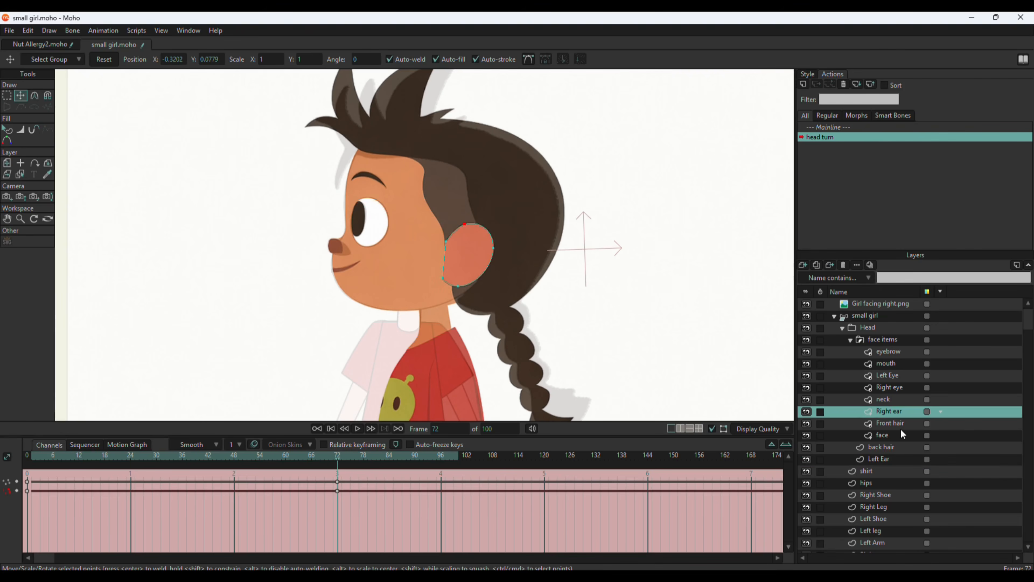
Select all Front hair points, shift the hair toward the reference at frame 72, and check the movement on the timeline.
click(890, 423)
click(7, 95)
scroll(378, 337, down, 5)
mouse_move(359, 408)
mouse_down()
mouse_move(509, 143)
mouse_move(456, 391)
mouse_up()
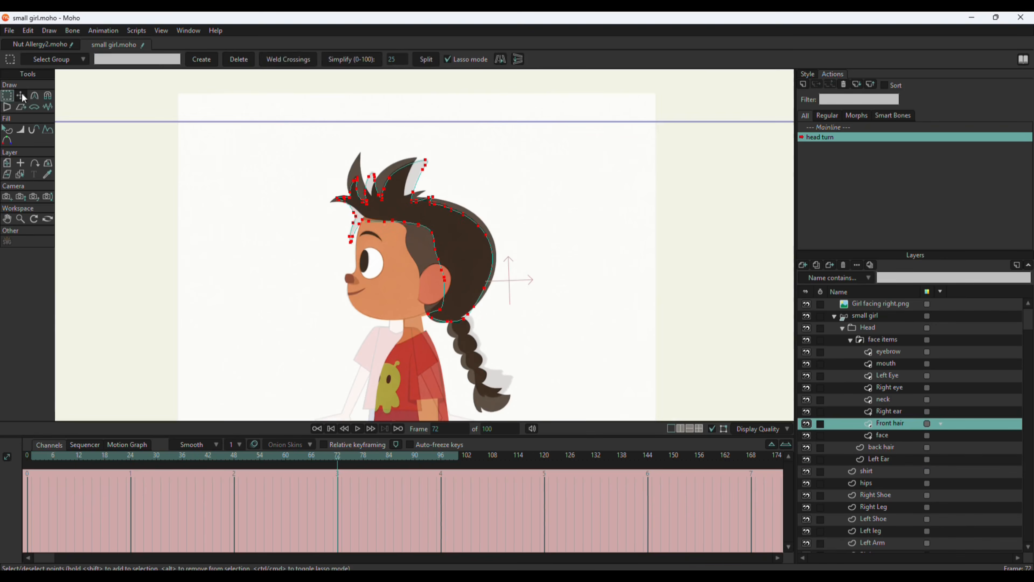
click(21, 95)
scroll(479, 279, up, 4)
drag(361, 190, 370, 190)
drag(338, 462, 337, 504)
drag(478, 288, 457, 284)
drag(338, 466, 338, 493)
Move the Front hair points along the forehead and above the ear to match the reference hairline.
click(7, 96)
drag(423, 201, 421, 198)
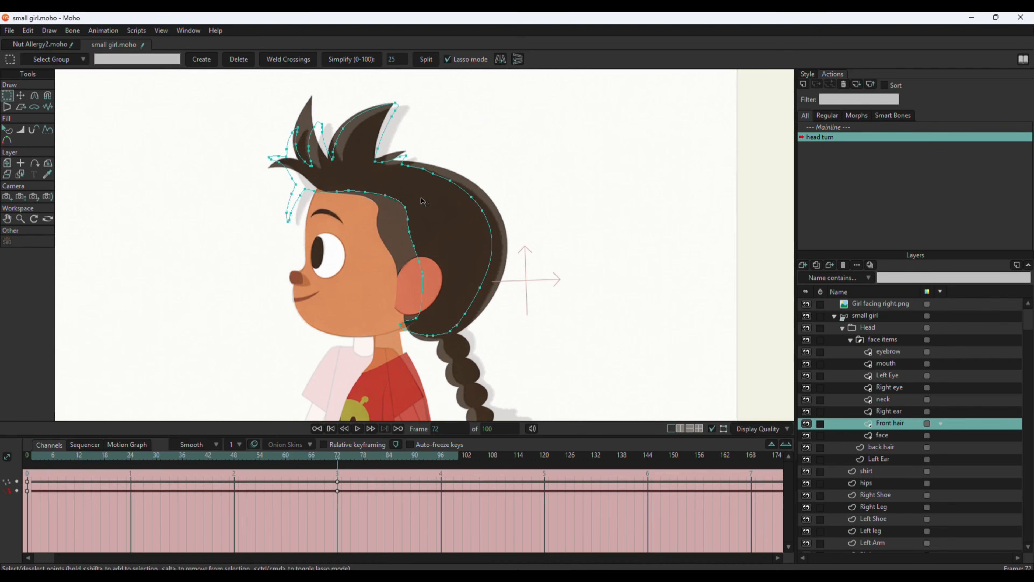
drag(421, 276, 400, 261)
key(t)
drag(386, 195, 378, 205)
drag(384, 230, 378, 233)
drag(413, 279, 396, 263)
drag(365, 193, 366, 200)
drag(305, 190, 308, 185)
Scrub the head turn back to frame 0 and check the face layer's masking settings.
drag(349, 460, 204, 459)
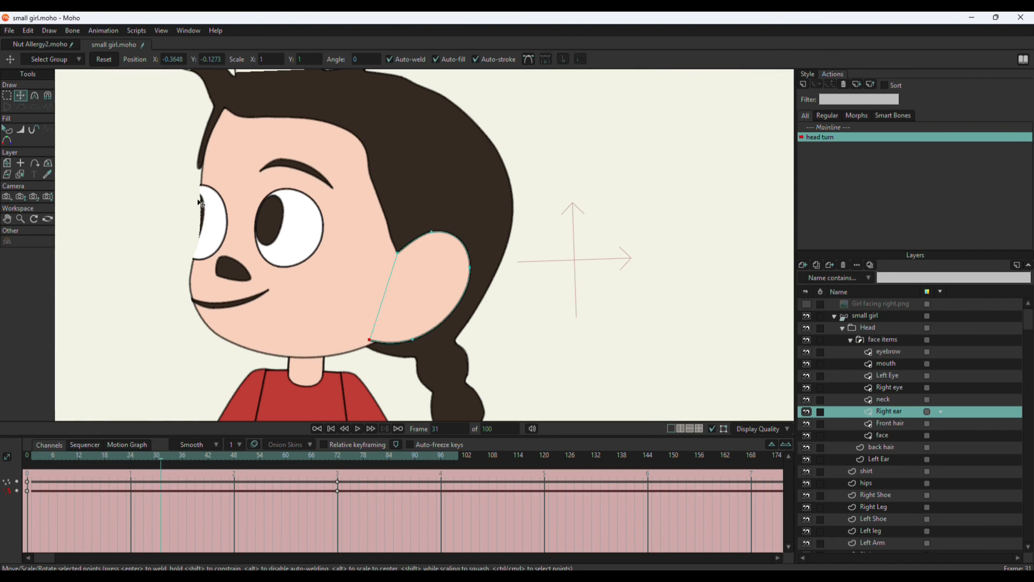
drag(162, 466, 27, 488)
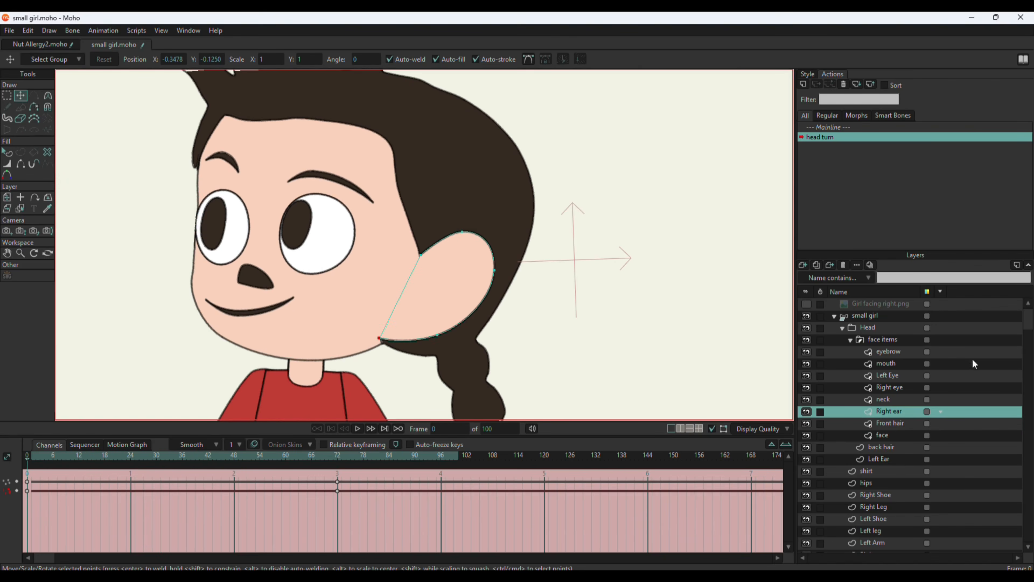
click(888, 435)
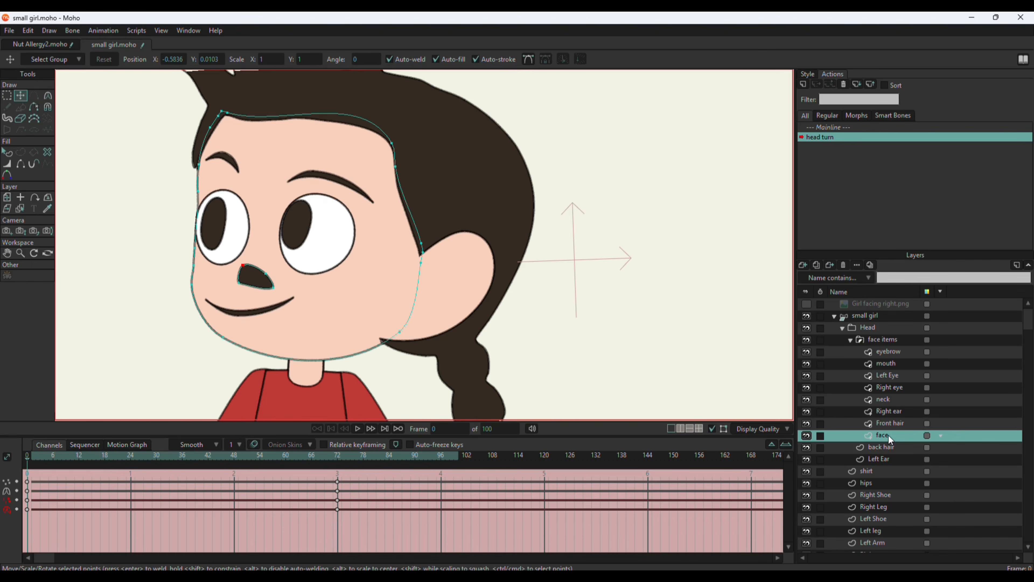
double_click(889, 436)
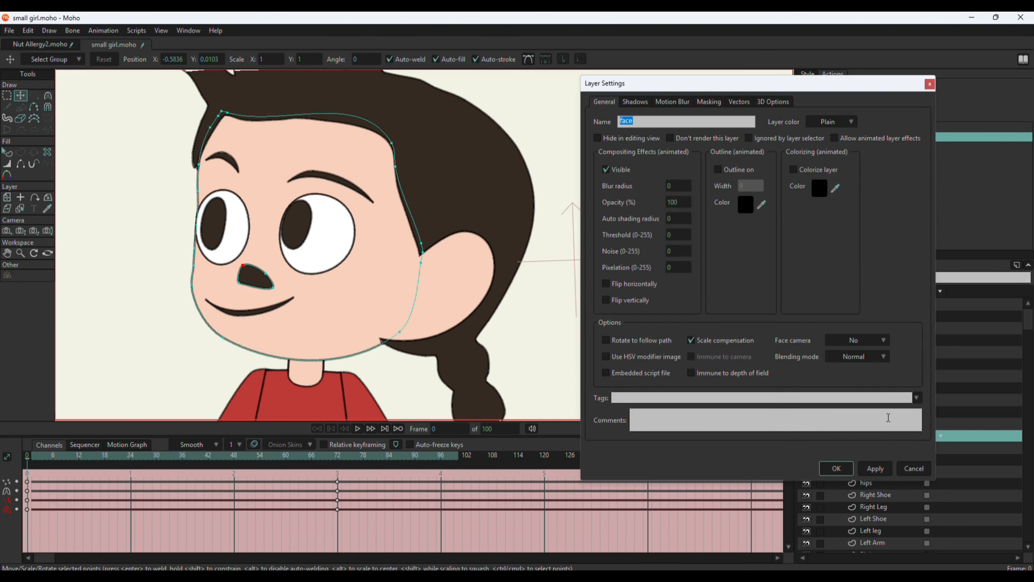
click(709, 102)
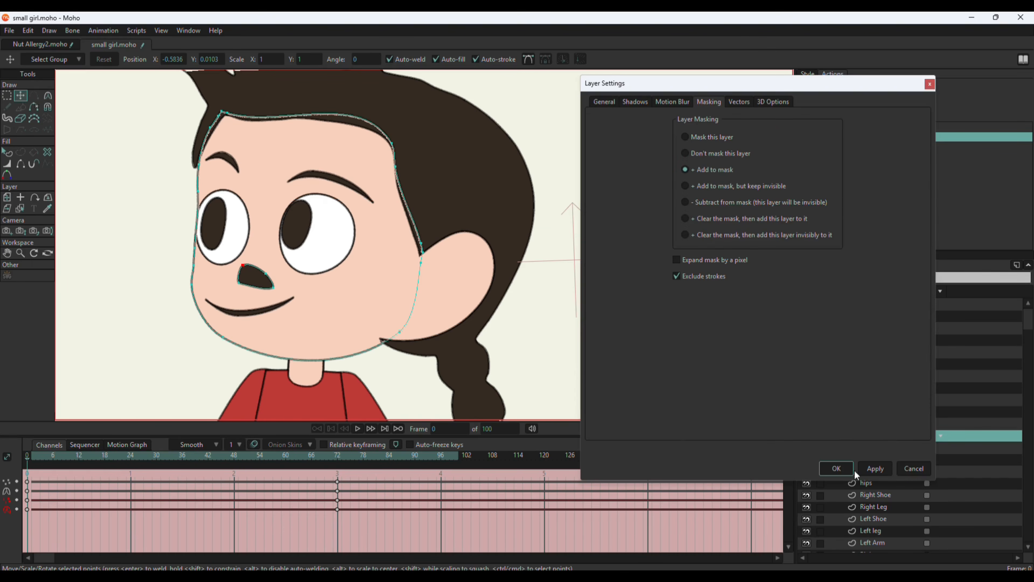
click(847, 468)
drag(28, 459, 2, 489)
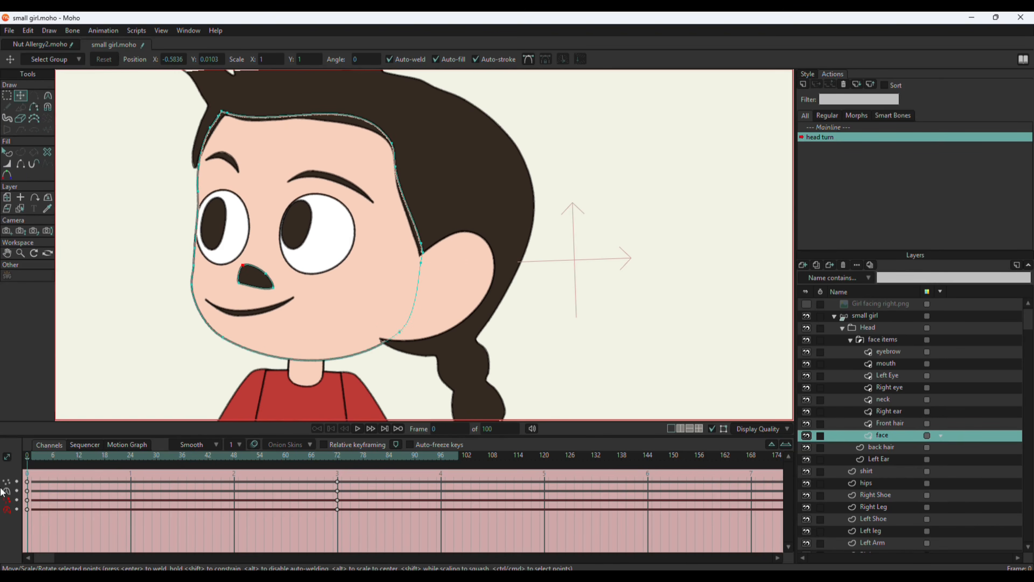
Change the nose shape's fill to the face's skin colour at frame 0 and check it at frame 72.
click(7, 152)
click(258, 284)
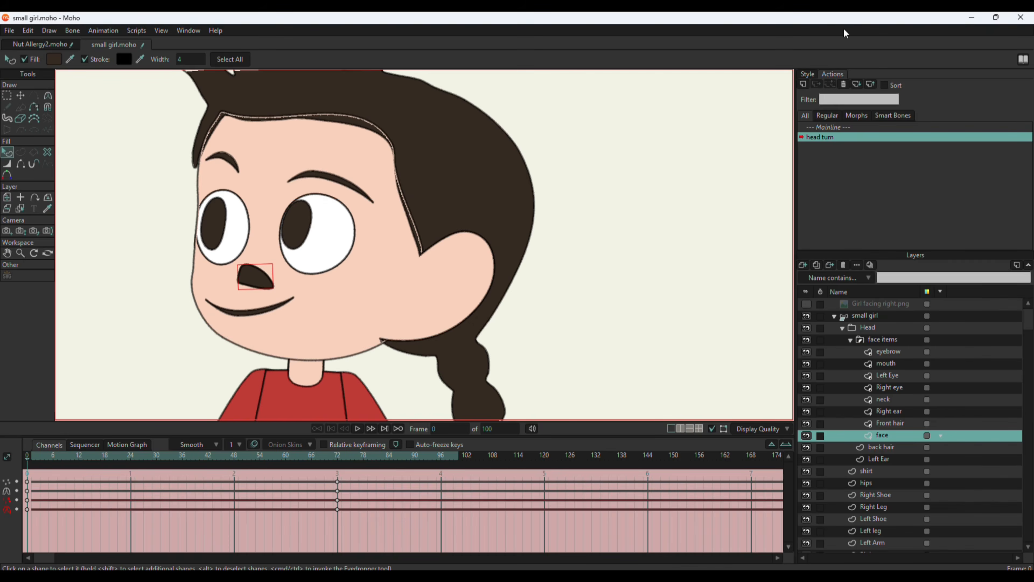
click(807, 75)
click(866, 89)
click(396, 271)
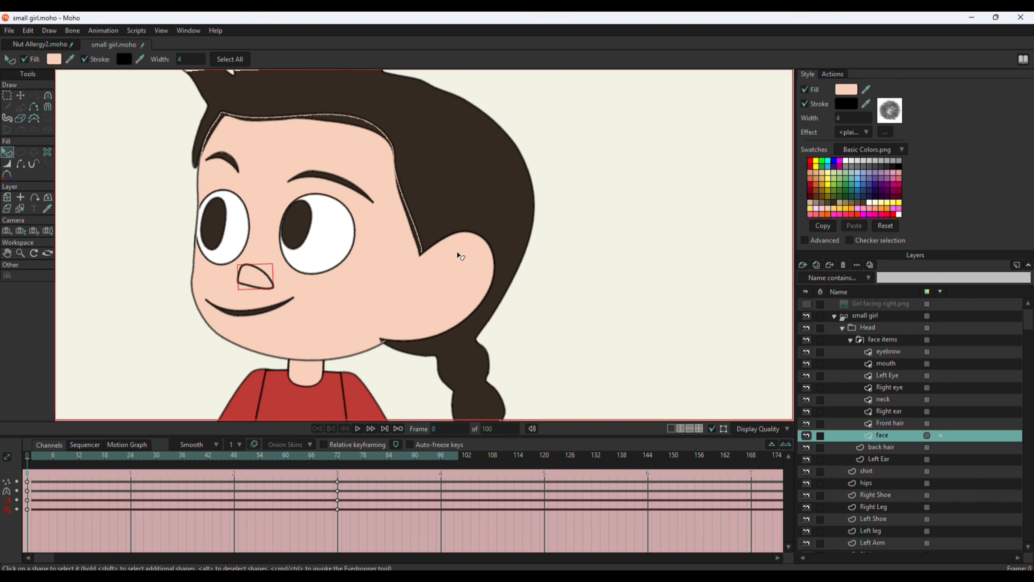
drag(111, 471, 338, 485)
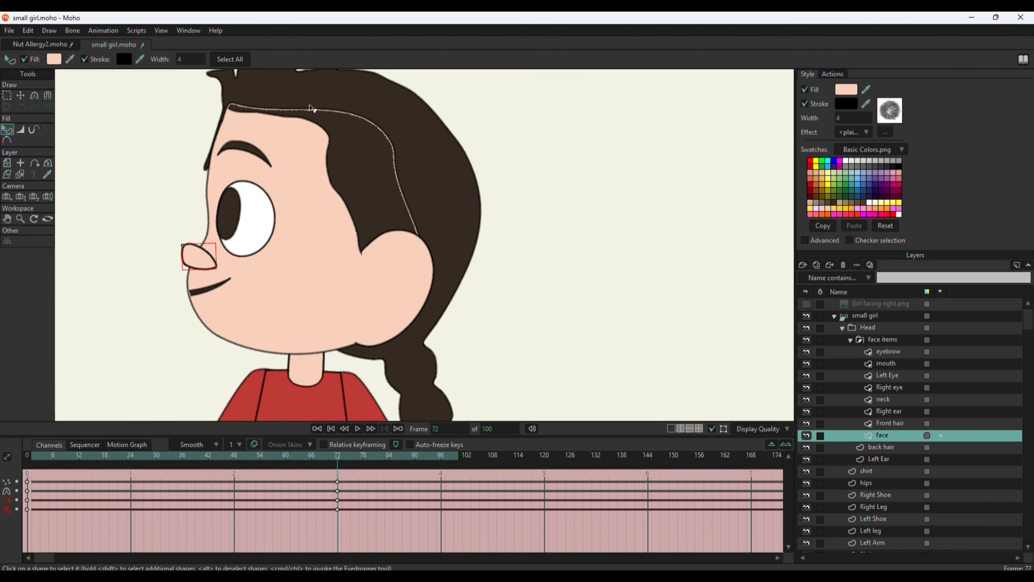
Set the Front hair layer's masking to "Don't mask this layer" and apply it.
scroll(363, 119, up, 2)
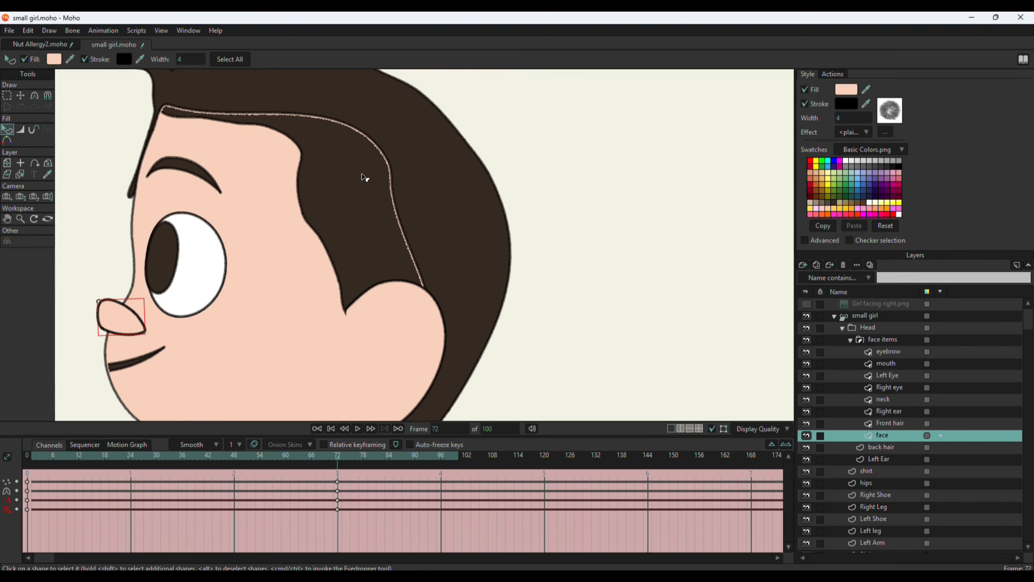
double_click(890, 423)
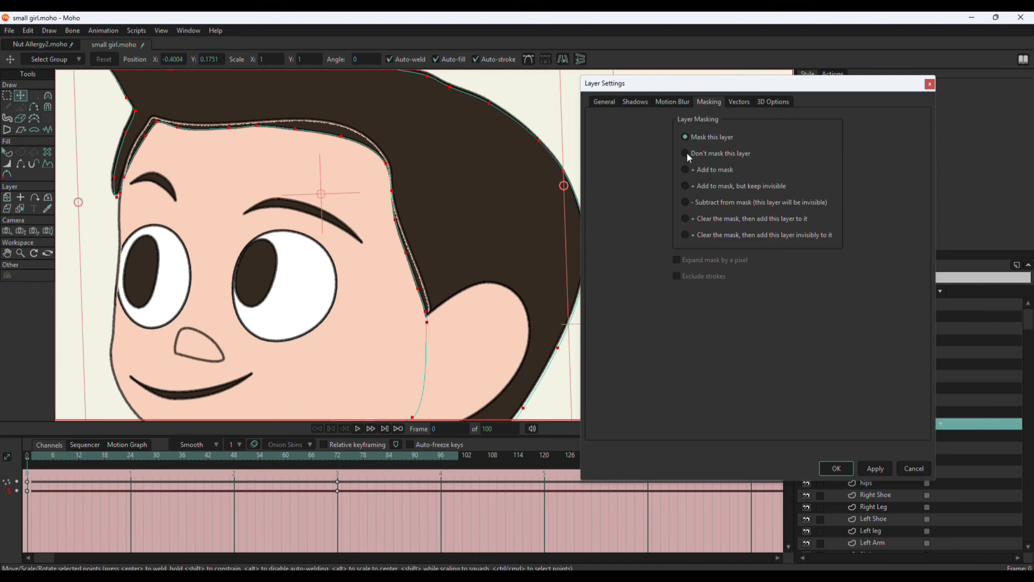
click(876, 469)
click(837, 470)
scroll(147, 419, down, 2)
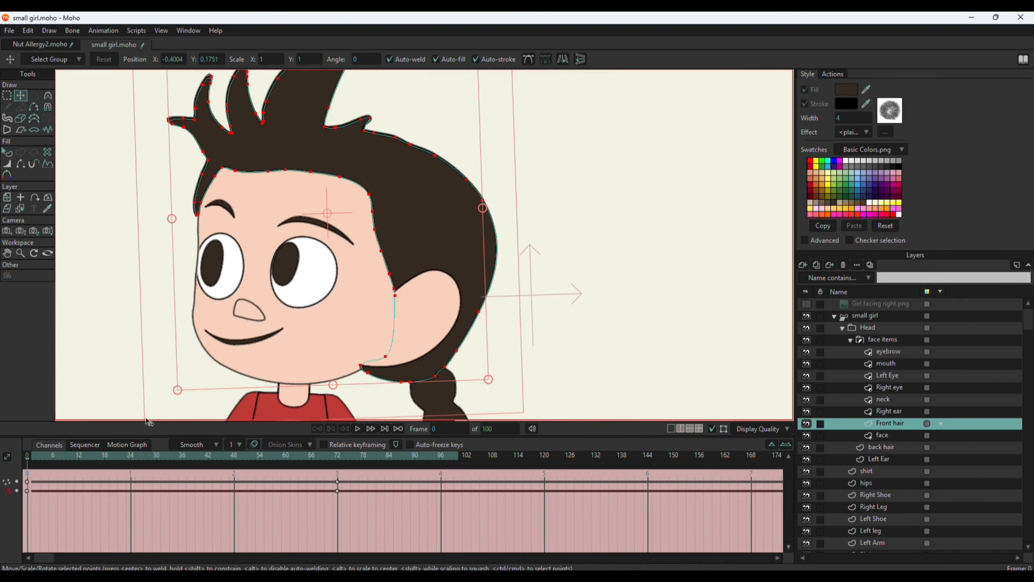
At frame 72, reshape the front hair tufts with the Magnet tool, radius 0.22.
drag(27, 462, 337, 491)
click(48, 95)
drag(178, 127, 199, 127)
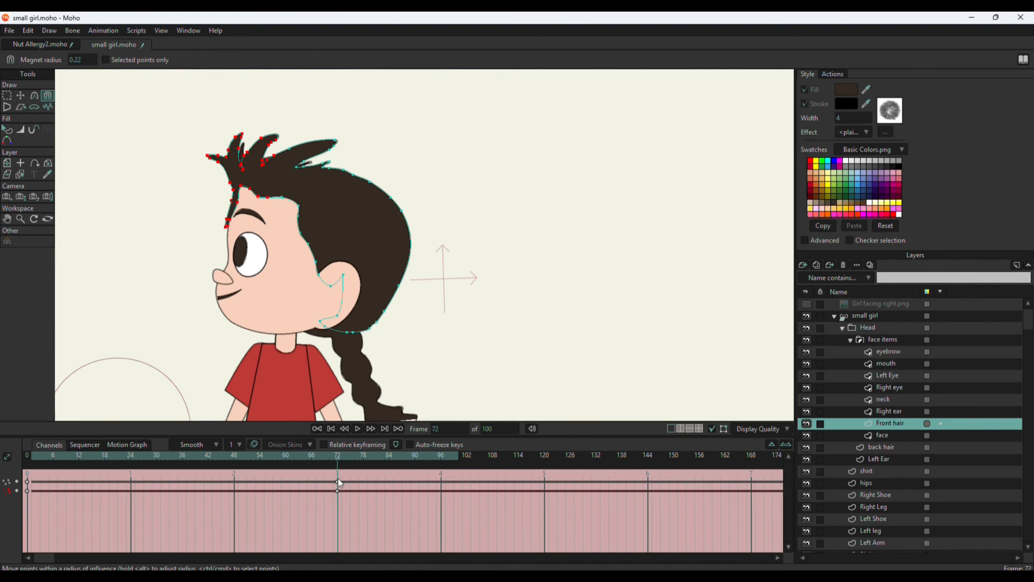
click(833, 74)
click(20, 95)
In the Mainline action at frame 0, hide the nose outline's inner edge on the face layer with the Hide Edge tool.
double_click(828, 129)
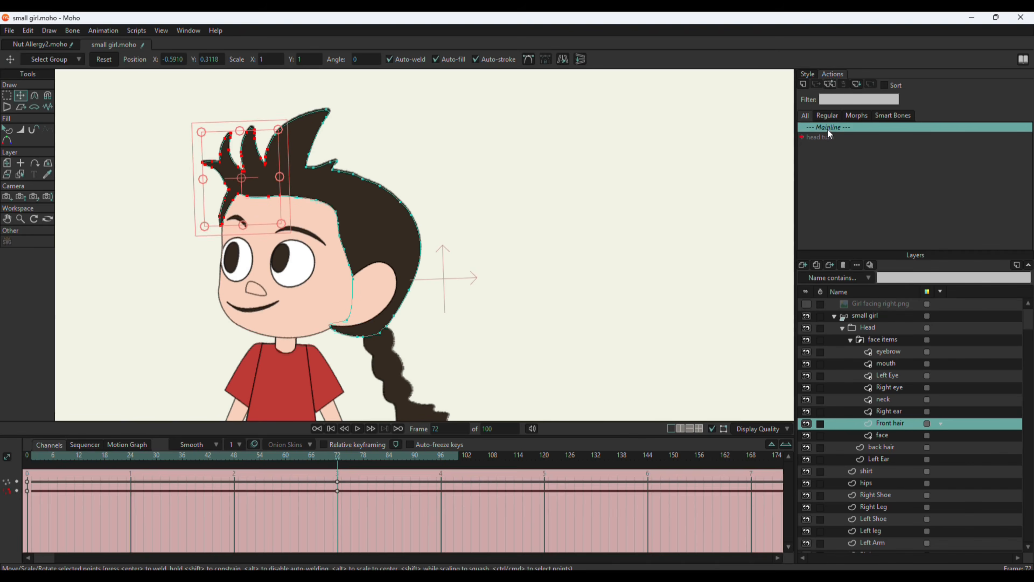
click(20, 175)
click(256, 309)
click(257, 290)
click(20, 96)
scroll(259, 293, up, 7)
click(214, 238)
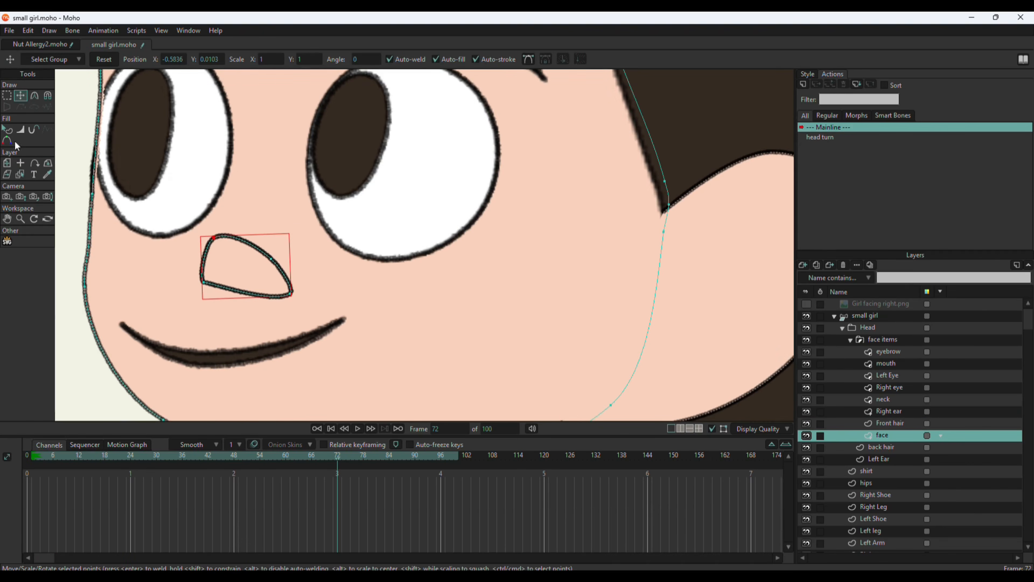
click(333, 427)
click(21, 168)
click(281, 275)
Return to frame 72 of the head turn action and adjust the nose points so it blends into the face profile.
double_click(838, 139)
drag(32, 460, 336, 509)
click(21, 98)
drag(148, 245, 83, 236)
drag(126, 207, 112, 193)
scroll(266, 248, down, 5)
drag(337, 456, 338, 488)
Adjust the Front hair points along the forehead hairline and preview the head turn up to frame 72.
scroll(339, 243, down, 5)
click(890, 424)
scroll(285, 164, up, 7)
drag(266, 145, 317, 156)
scroll(332, 146, down, 3)
scroll(342, 148, down, 2)
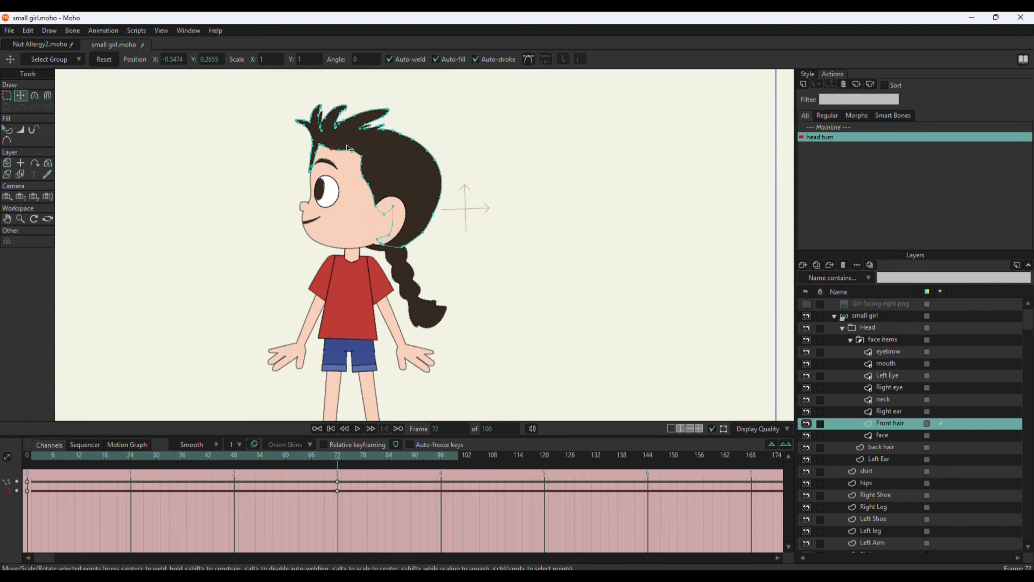
scroll(346, 395, down, 1)
drag(310, 461, 337, 487)
scroll(350, 236, down, 1)
scroll(349, 236, up, 2)
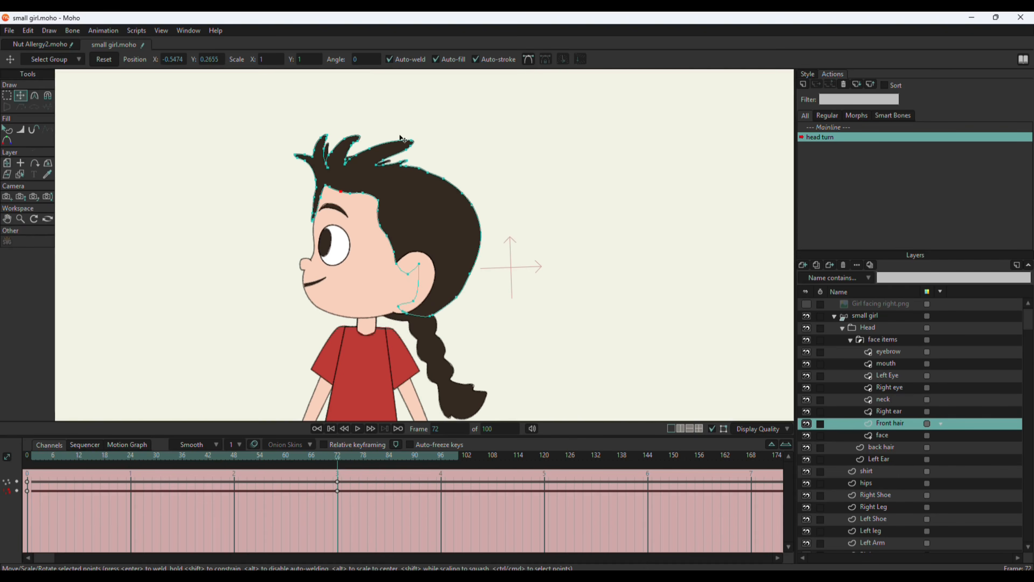
Switch from the head turn action back to the Mainline and save the small girl project.
scroll(387, 150, down, 2)
double_click(837, 128)
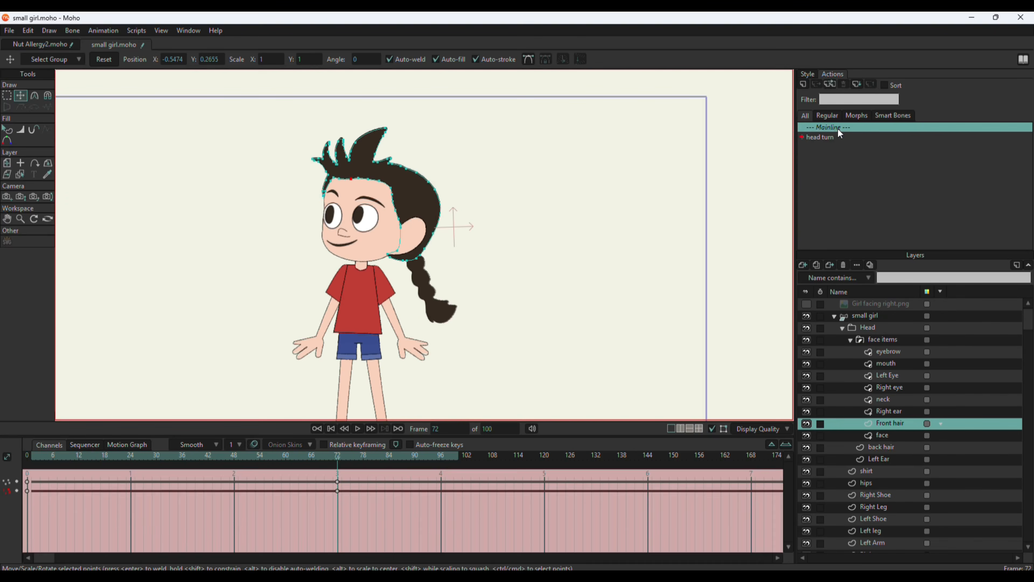
click(9, 31)
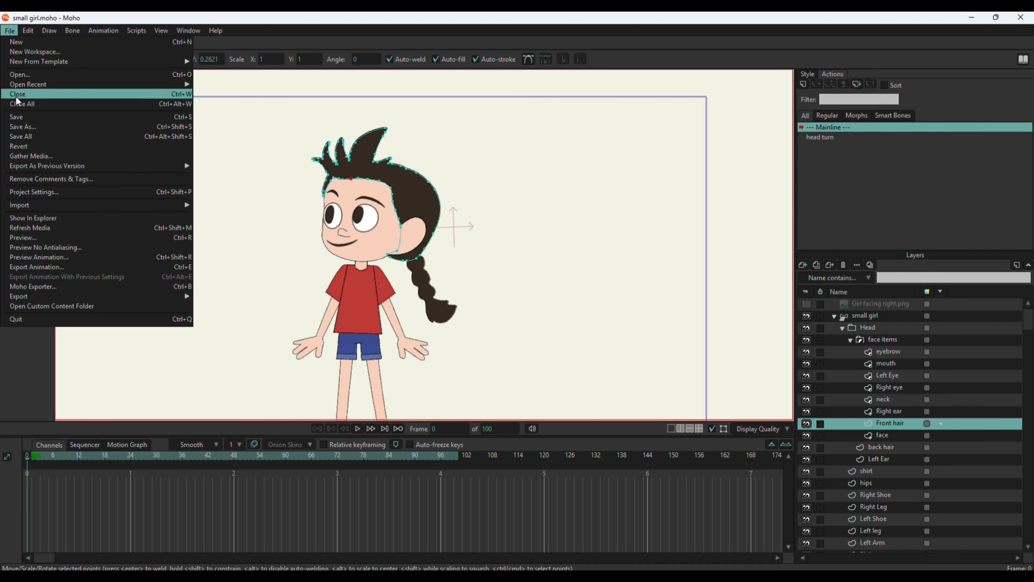
click(33, 119)
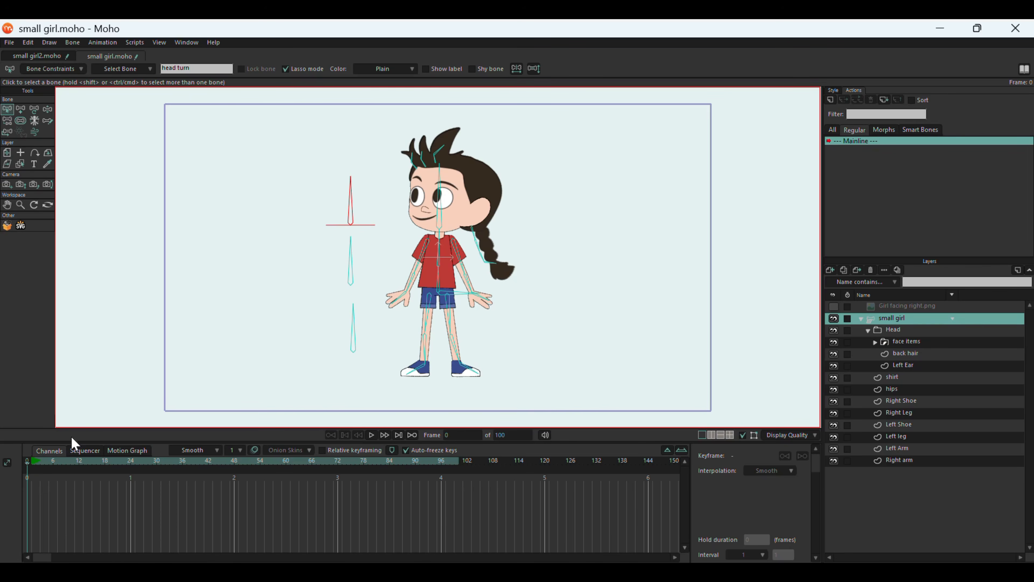
At frame 25 of the Mainline, rotate the head turn control bone about 90 degrees counter-clockwise with Manipulate Bones and inspect the turned head.
drag(29, 465, 137, 473)
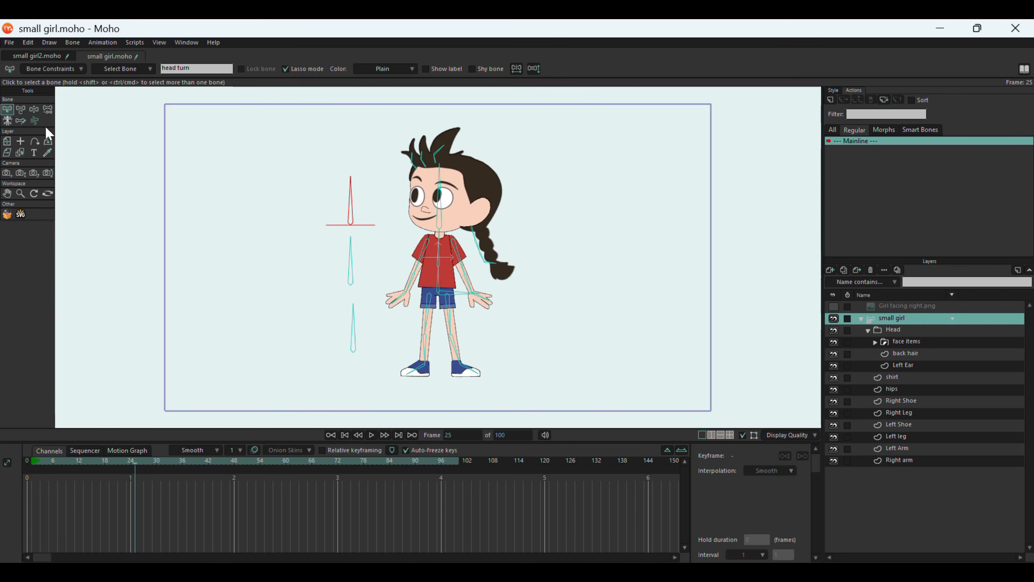
click(33, 109)
drag(346, 187, 299, 246)
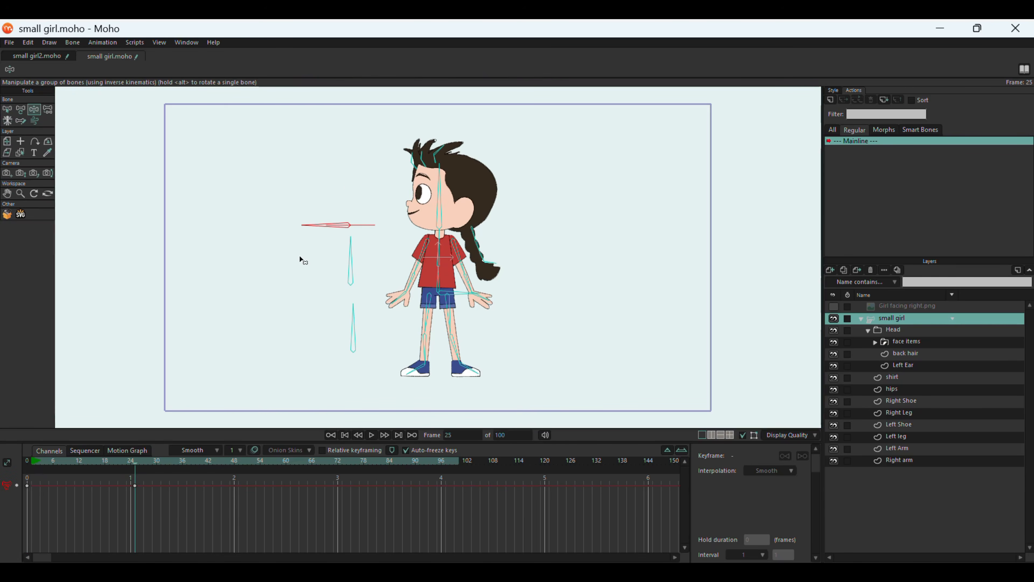
scroll(501, 180, up, 5)
scroll(477, 204, down, 3)
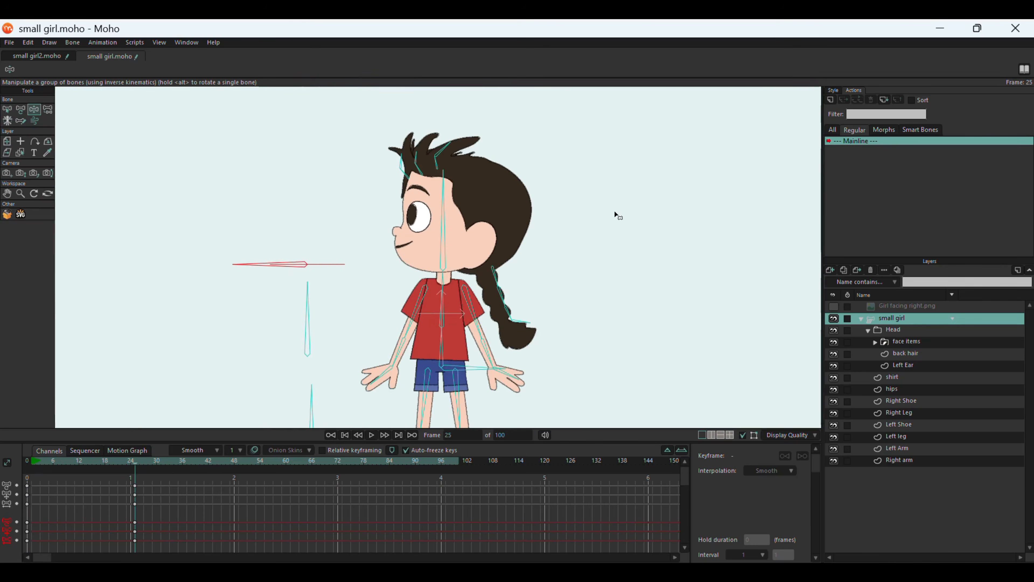
scroll(496, 196, up, 2)
drag(131, 294, 247, 146)
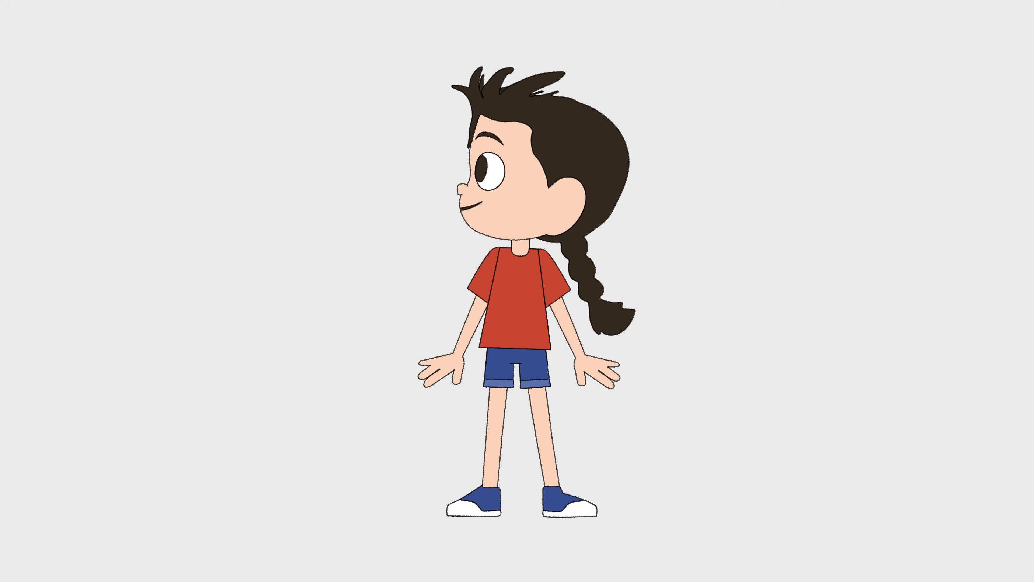